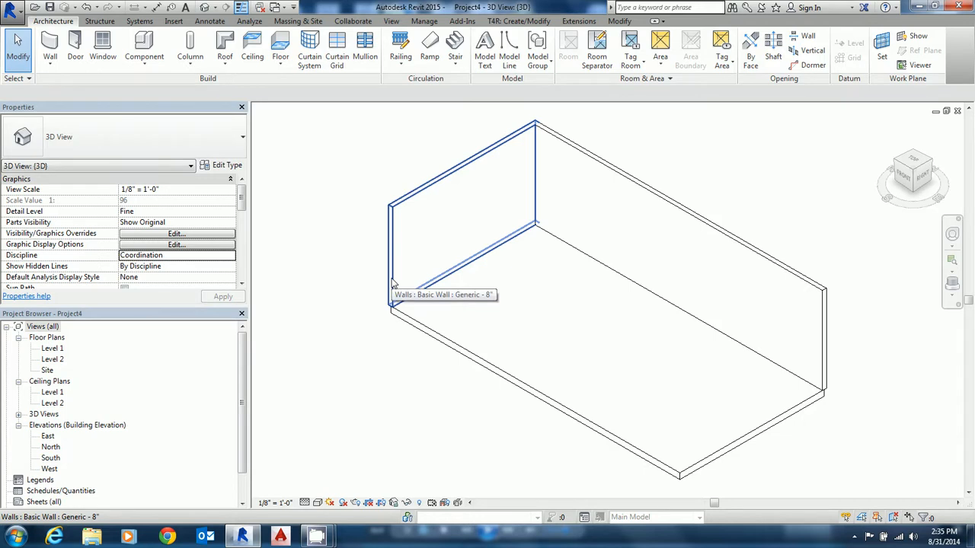
Step: Check the unconnected height of the short wall, and return from the 3D view to the Level 1 floor plan
{"action": "left_click", "coordinate": [393, 283]}
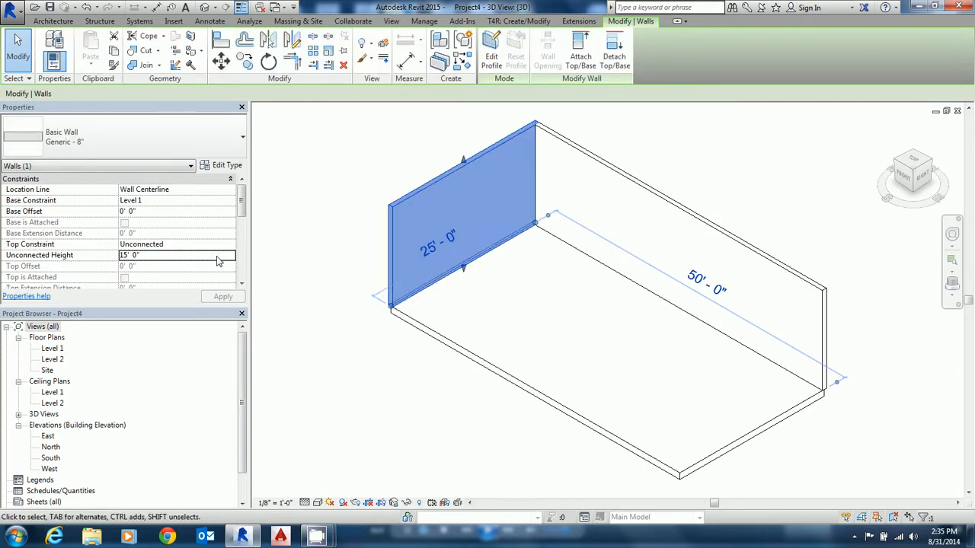
{"action": "left_click", "coordinate": [333, 231]}
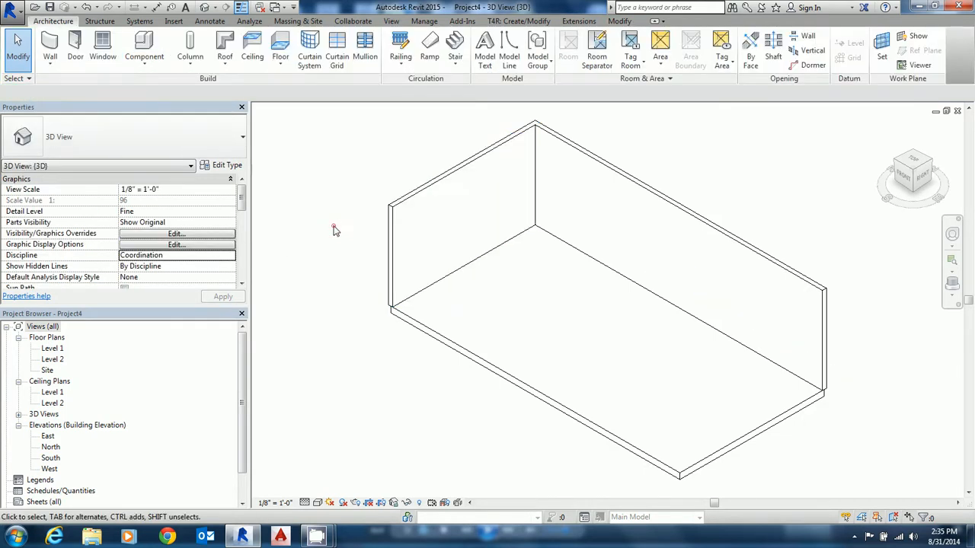
{"action": "left_click", "coordinate": [957, 113]}
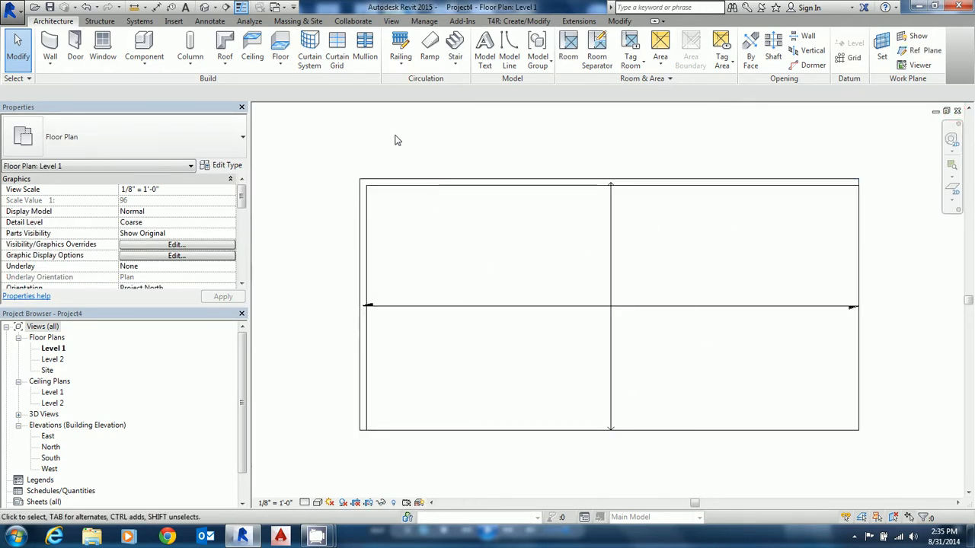
Step: Load the component family Hangar_2x9-16 Dual AuxChannel.rfa from the Auxiliary Framing folder of Cable Tray Supports
{"action": "left_click", "coordinate": [144, 45]}
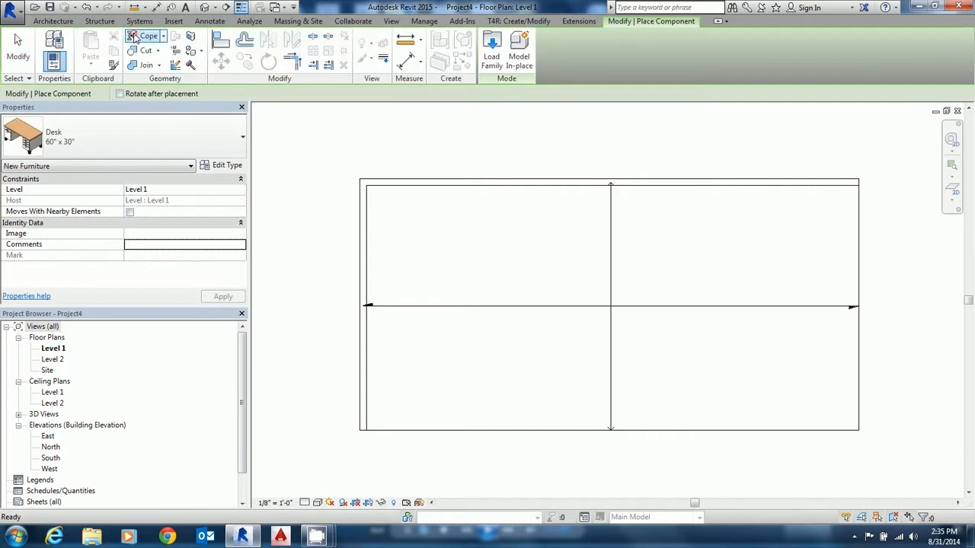
{"action": "left_click", "coordinate": [499, 65]}
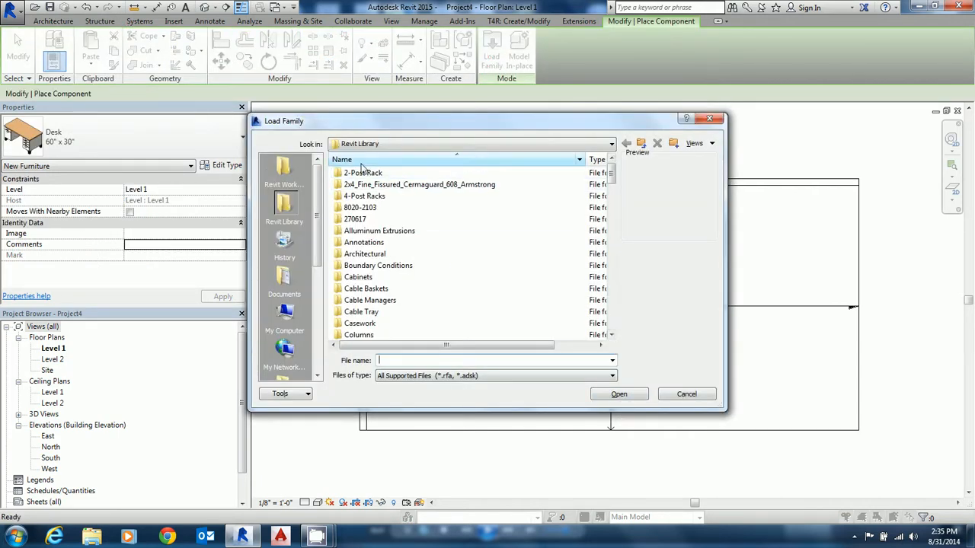
{"action": "mouse_move", "coordinate": [609, 175]}
{"action": "left_mouse_down"}
{"action": "mouse_move", "coordinate": [610, 240]}
{"action": "mouse_move", "coordinate": [610, 177]}
{"action": "left_mouse_up"}
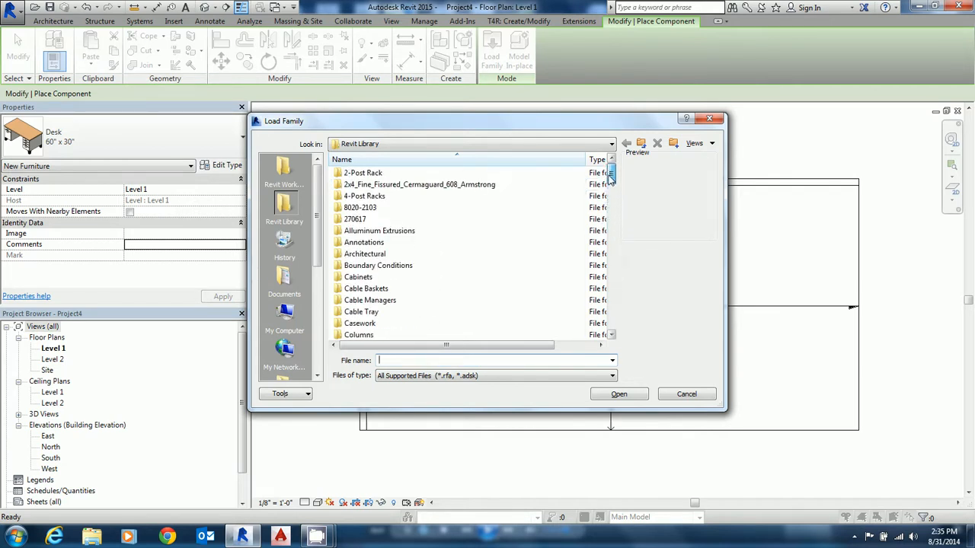
{"action": "left_click", "coordinate": [354, 316]}
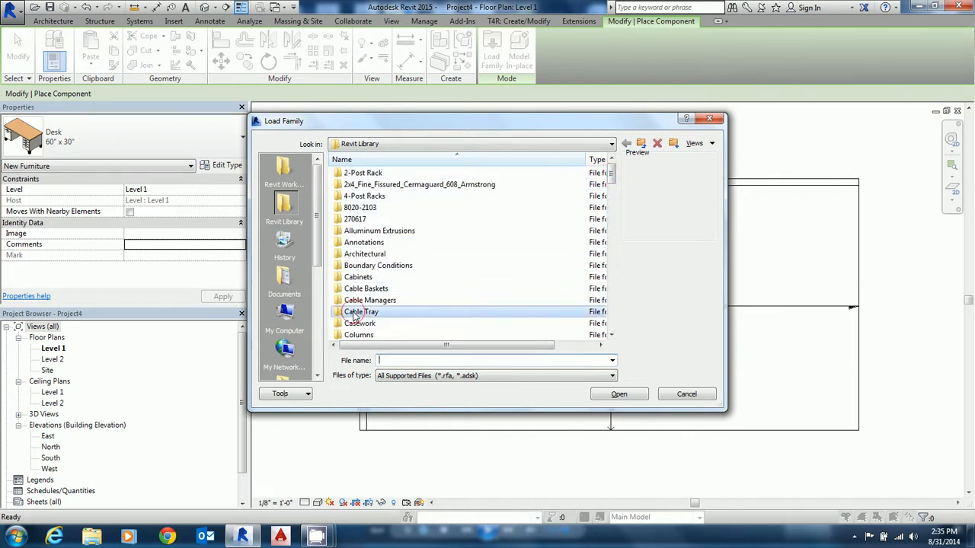
{"action": "double_click", "coordinate": [354, 315]}
{"action": "double_click", "coordinate": [369, 184]}
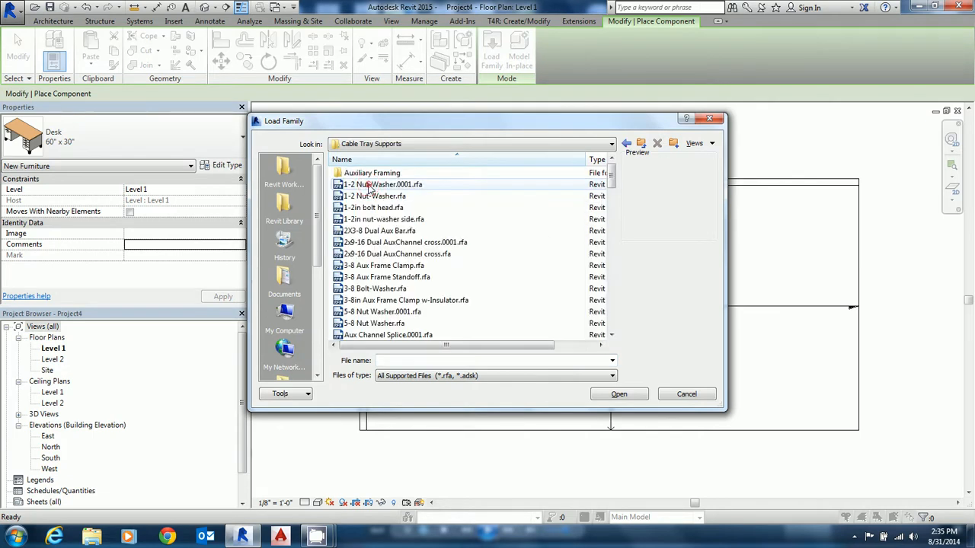
{"action": "double_click", "coordinate": [371, 174]}
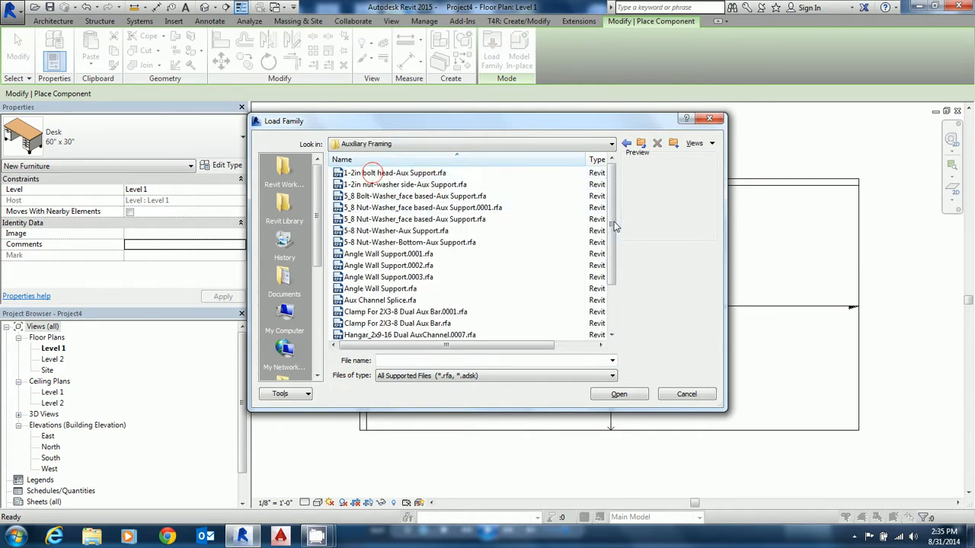
{"action": "left_click_drag", "start_coordinate": [615, 226], "coordinate": [610, 278]}
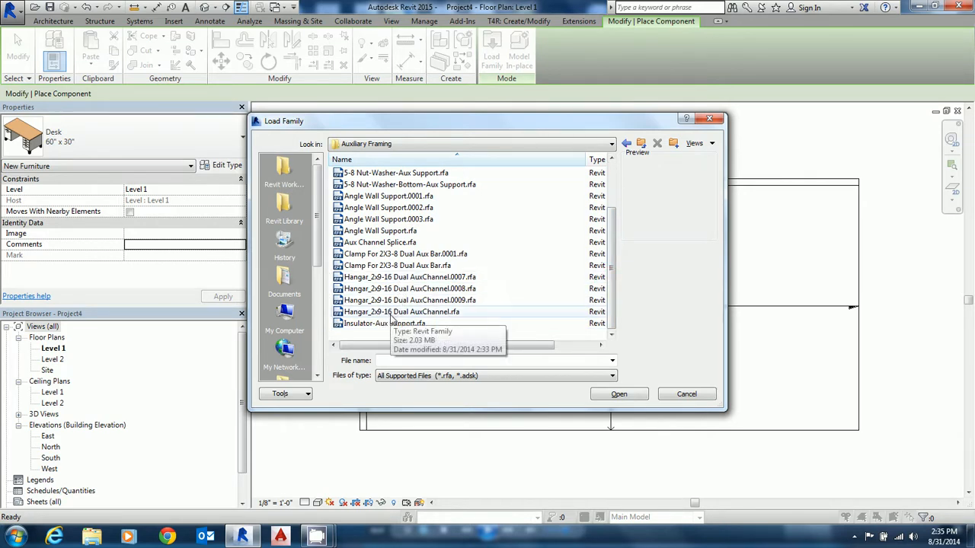
{"action": "left_click", "coordinate": [393, 313]}
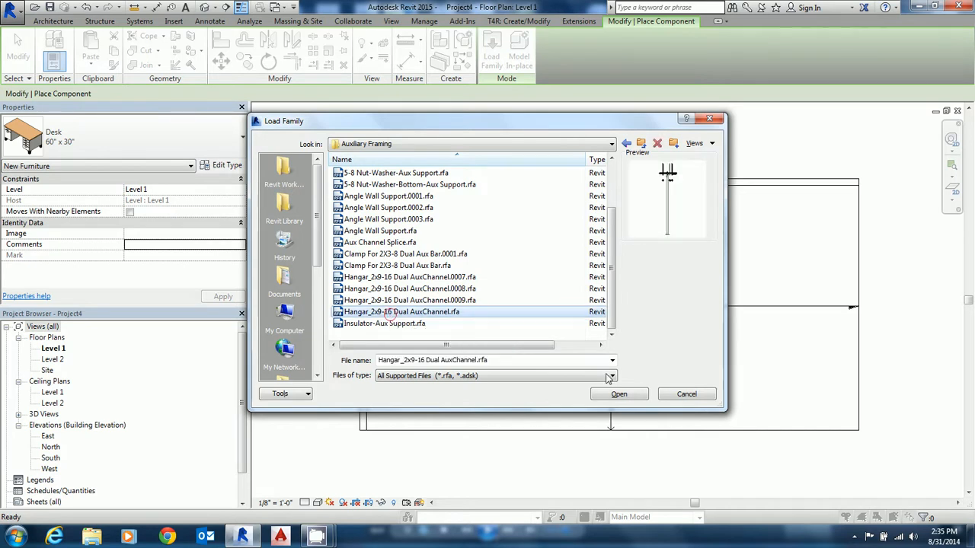
{"action": "left_click", "coordinate": [634, 397]}
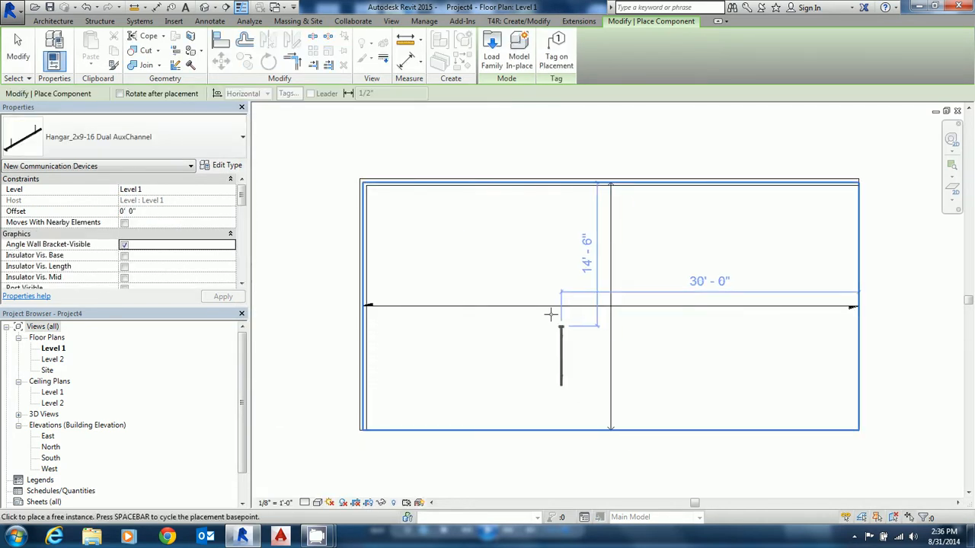
Step: Place one hanger in the Level 1 plan, about 7' 0" from the long wall and 35' 0" from the floor's open short edge
{"action": "left_click", "coordinate": [511, 251]}
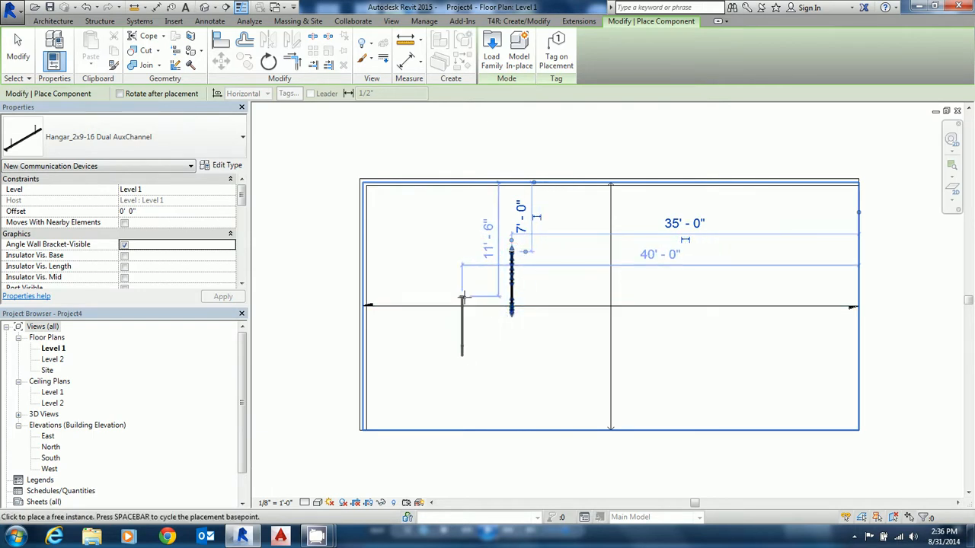
{"action": "key", "text": "Escape"}
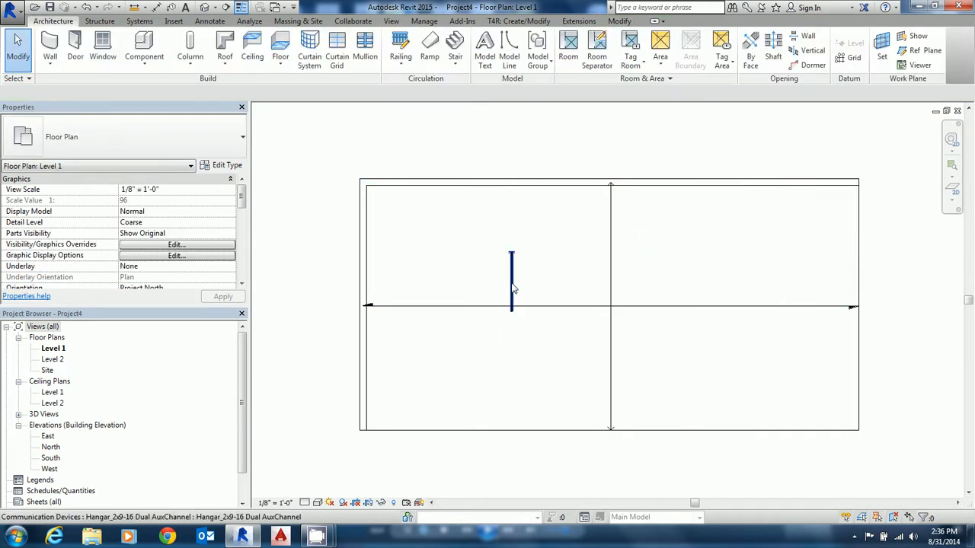
{"action": "scroll", "coordinate": [513, 288], "scroll_direction": "up", "scroll_amount": 5}
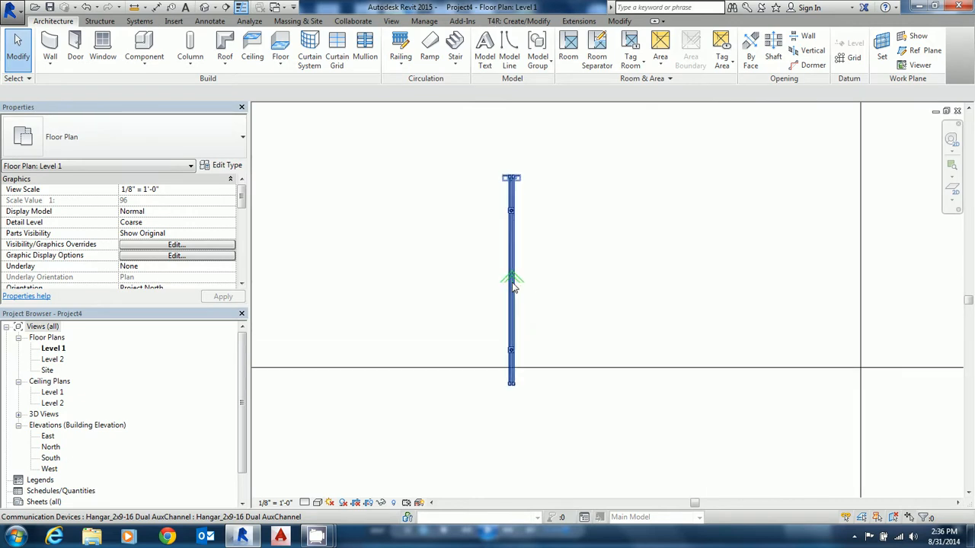
{"action": "scroll", "coordinate": [513, 288], "scroll_direction": "up", "scroll_amount": 1}
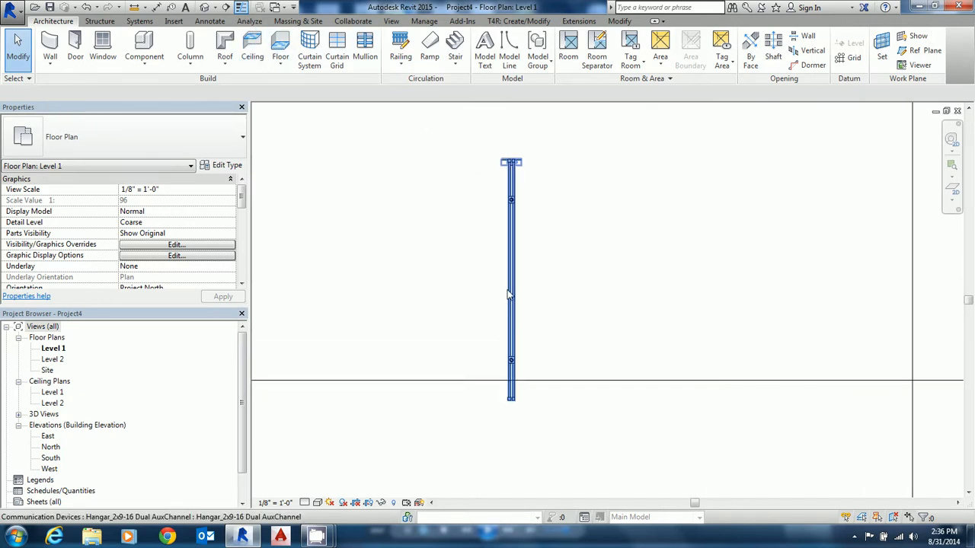
Step: Select the hanger in the default 3D view and set its offset from Level 1 to 8' 0"
{"action": "left_click", "coordinate": [204, 7]}
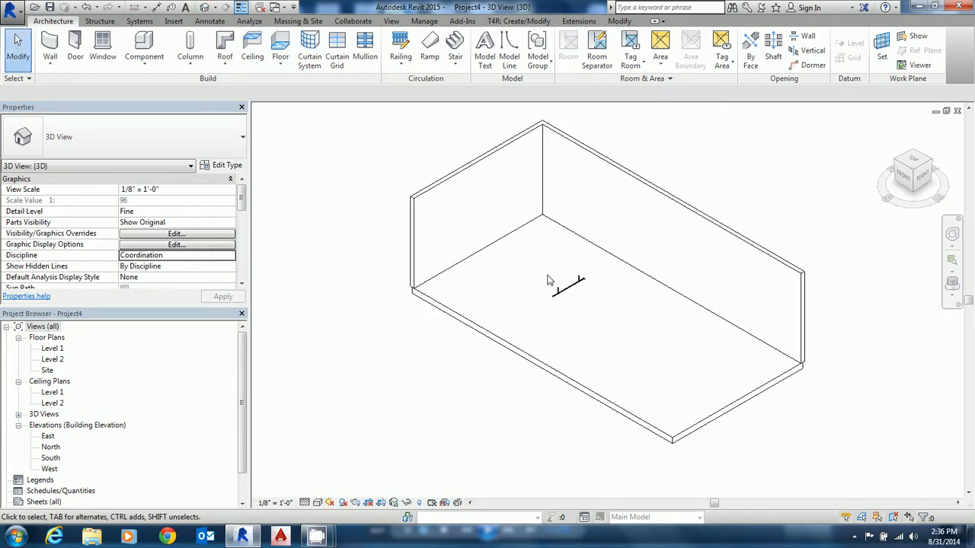
{"action": "scroll", "coordinate": [571, 293], "scroll_direction": "up", "scroll_amount": 5}
{"action": "scroll", "coordinate": [567, 294], "scroll_direction": "up", "scroll_amount": 5}
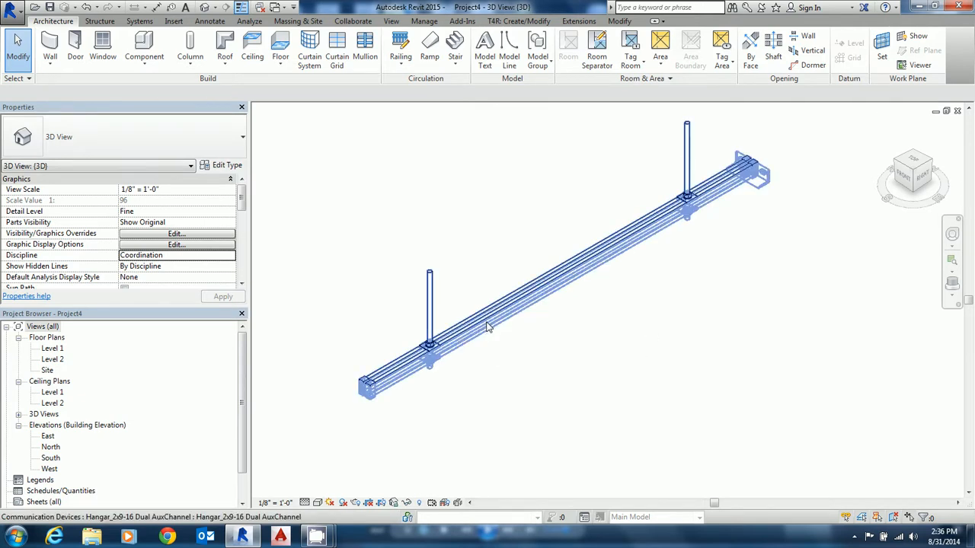
{"action": "scroll", "coordinate": [480, 333], "scroll_direction": "up", "scroll_amount": 5}
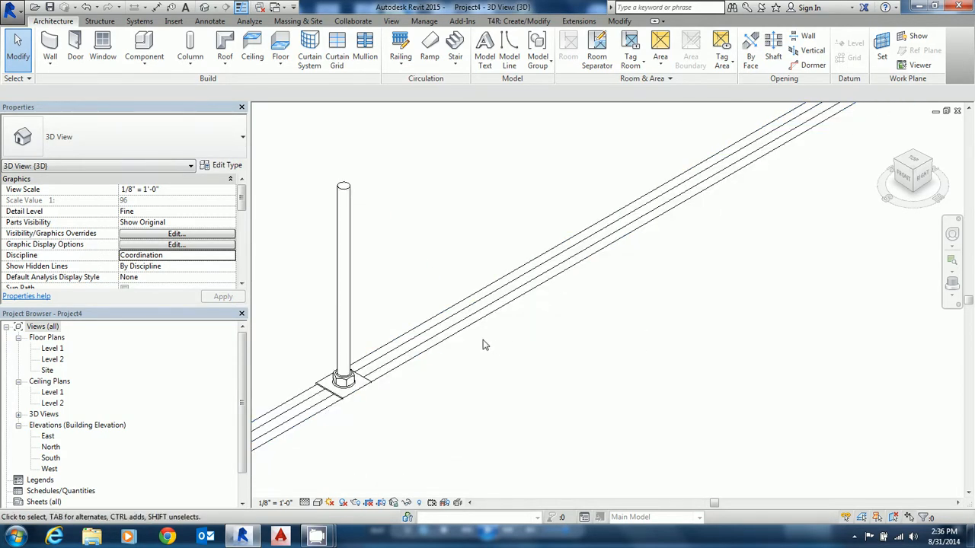
{"action": "left_click", "coordinate": [470, 316]}
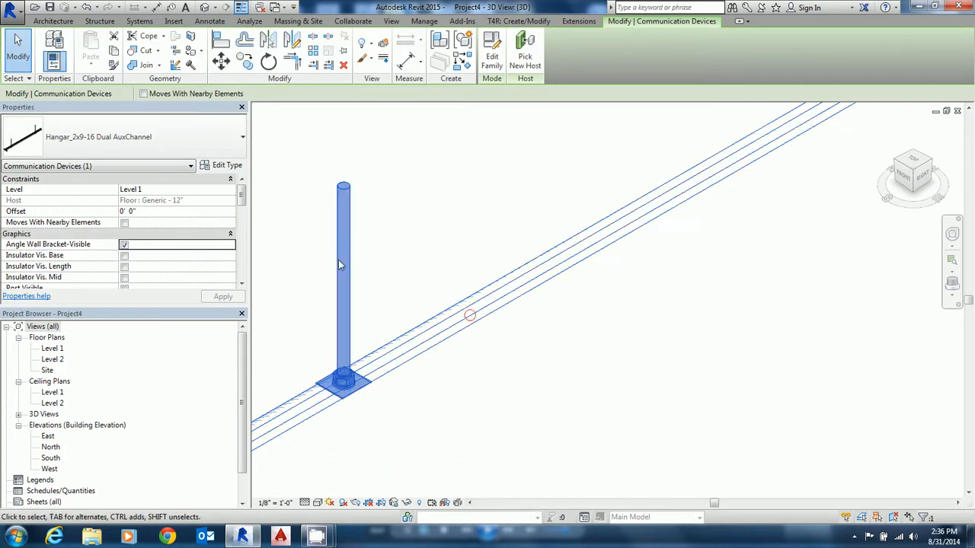
{"action": "left_click", "coordinate": [156, 215]}
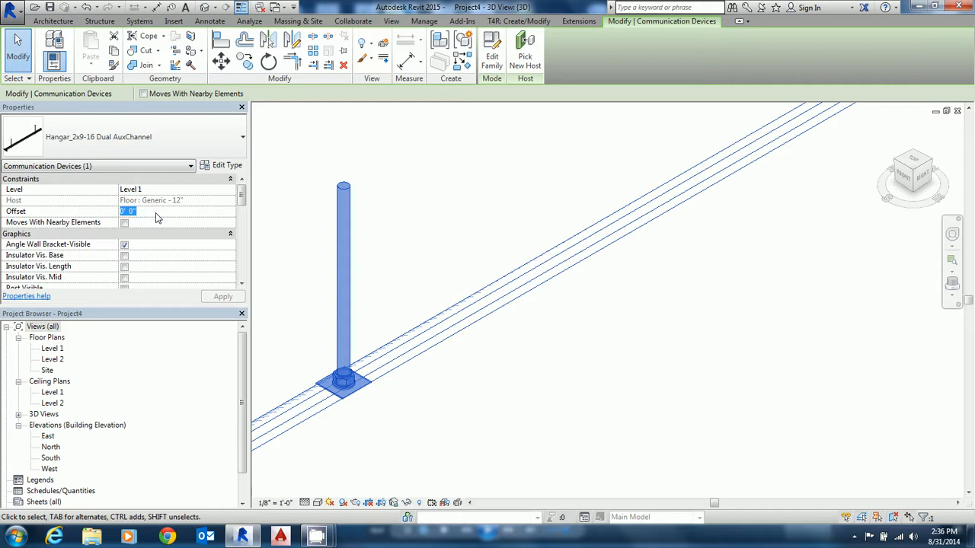
{"action": "type", "text": "8"}
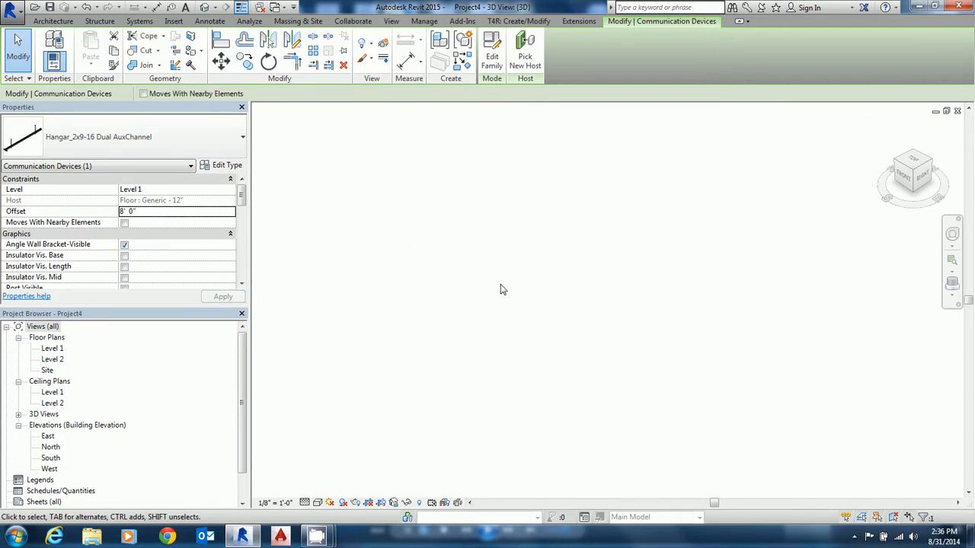
{"action": "scroll", "coordinate": [502, 313], "scroll_direction": "down", "scroll_amount": 5}
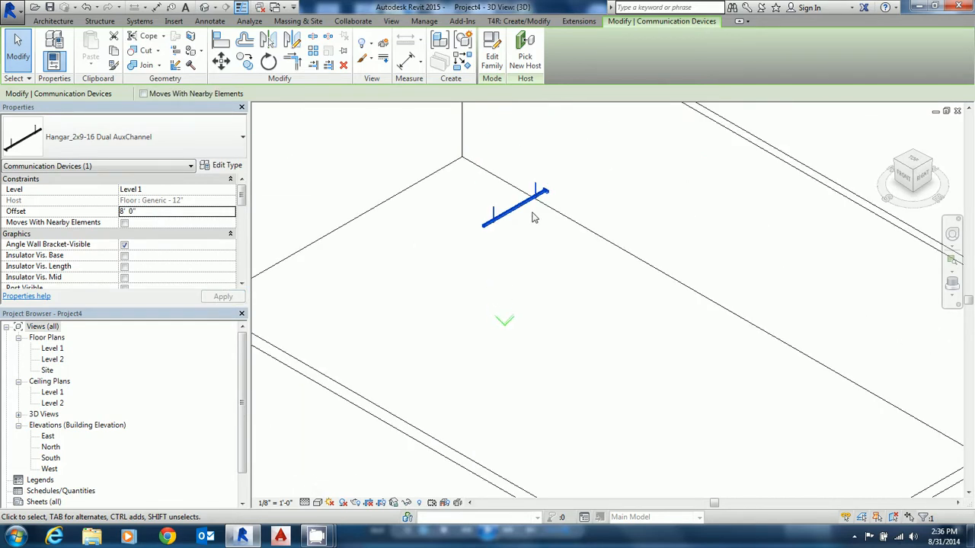
{"action": "scroll", "coordinate": [533, 218], "scroll_direction": "up", "scroll_amount": 3}
{"action": "left_click", "coordinate": [545, 207]}
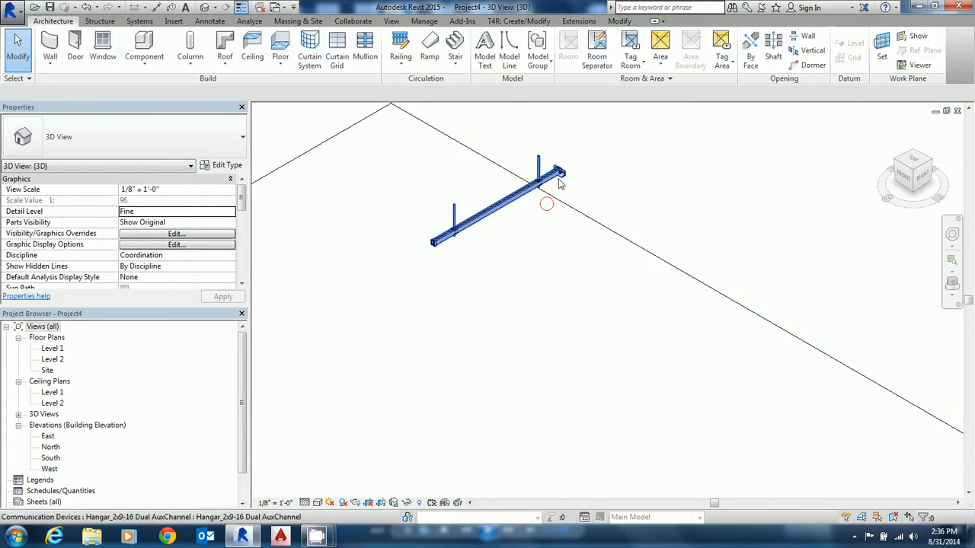
{"action": "scroll", "coordinate": [576, 181], "scroll_direction": "up", "scroll_amount": 2}
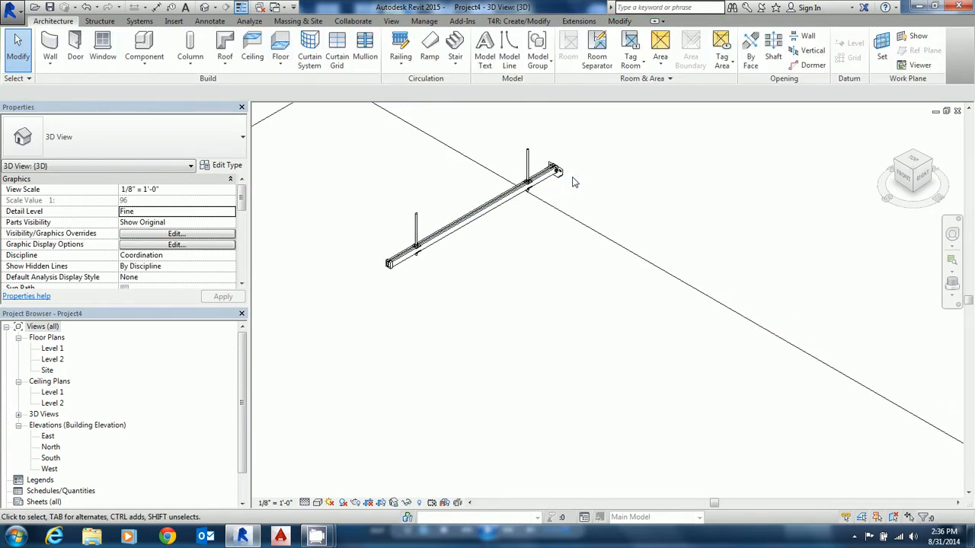
Step: Return to the Level 1 floor plan and set its view range top and cut plane offsets to 12' each
{"action": "left_click", "coordinate": [957, 111]}
{"action": "scroll", "coordinate": [538, 318], "scroll_direction": "down", "scroll_amount": 3}
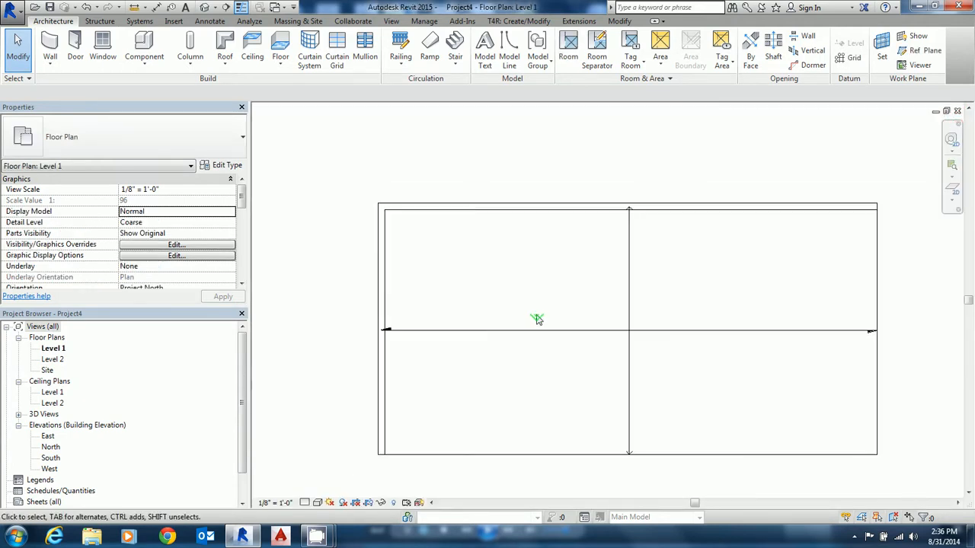
{"action": "middle_click_drag", "start_coordinate": [535, 315], "coordinate": [460, 283]}
{"action": "left_click_drag", "start_coordinate": [241, 200], "coordinate": [232, 274]}
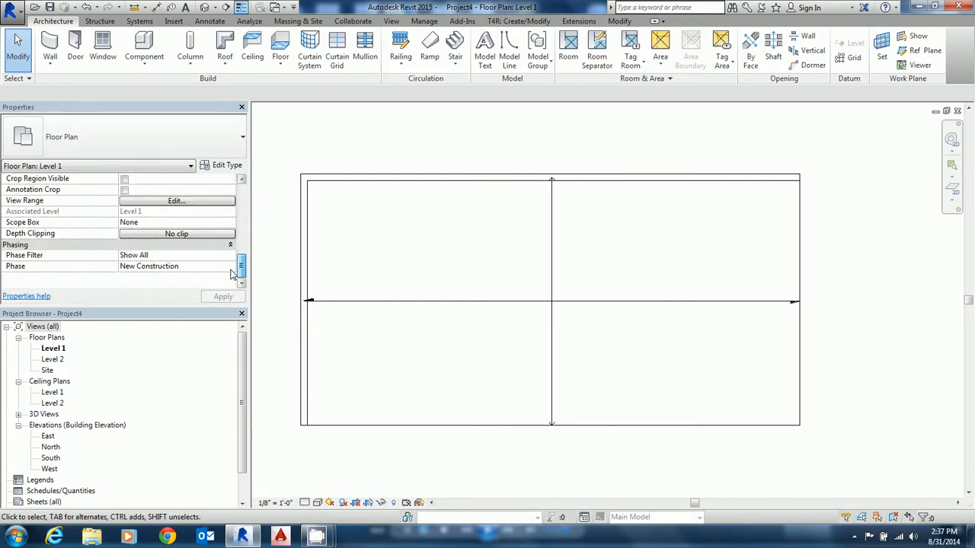
{"action": "left_click", "coordinate": [214, 201]}
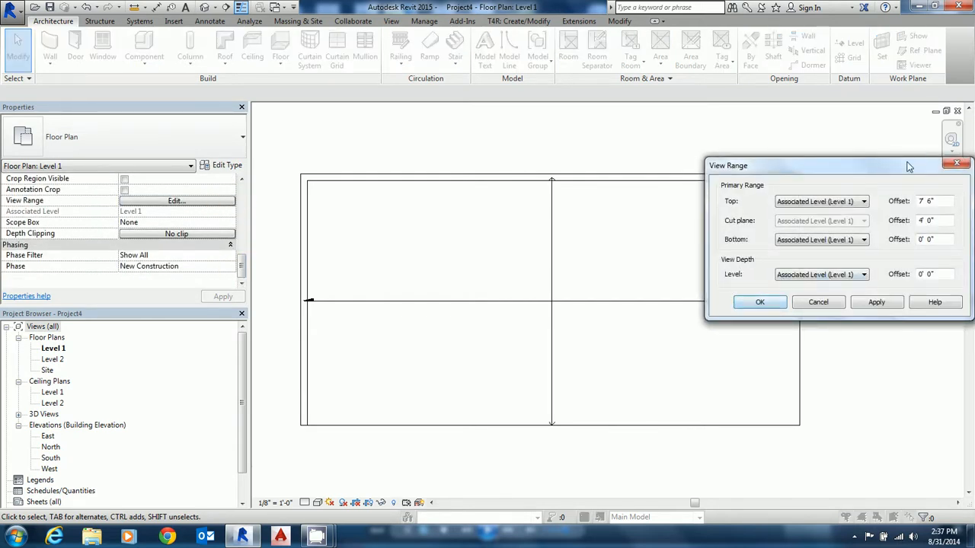
{"action": "left_click_drag", "start_coordinate": [932, 201], "coordinate": [917, 202]}
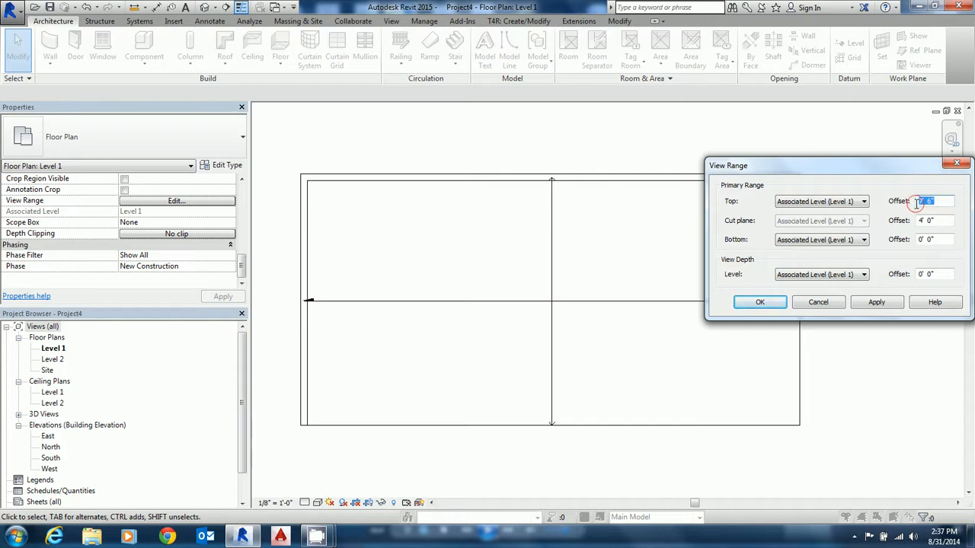
{"action": "left_click_drag", "start_coordinate": [931, 219], "coordinate": [914, 220]}
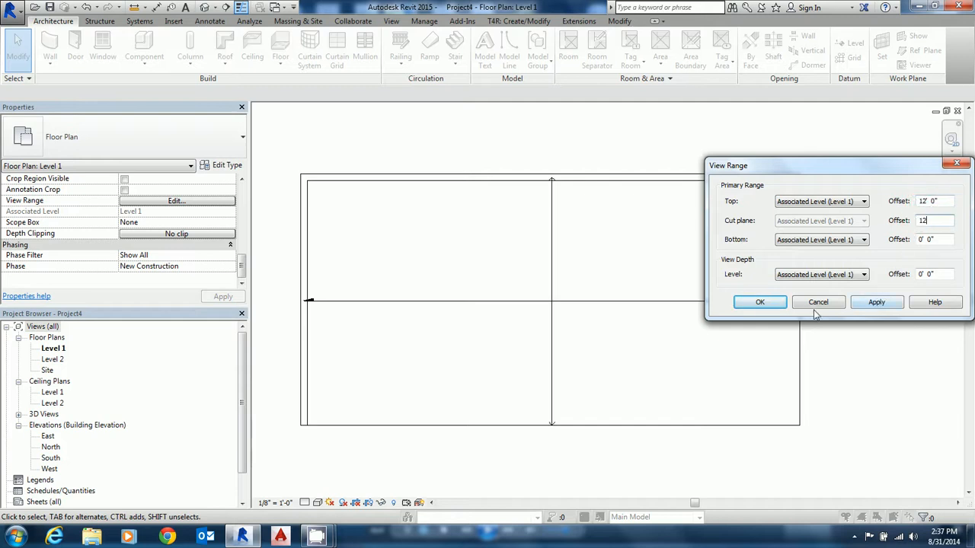
{"action": "left_click", "coordinate": [760, 303]}
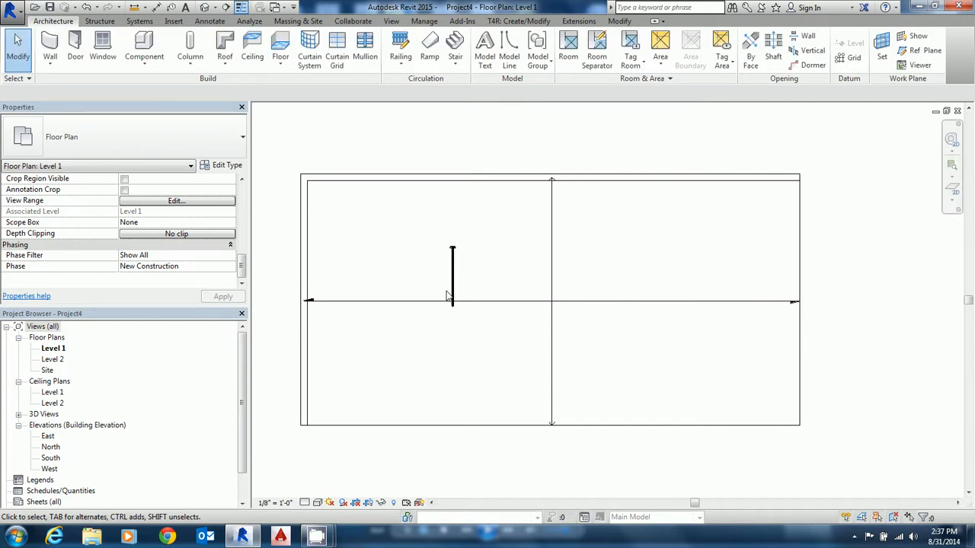
Step: Move the hanger in the Level 1 plan toward the long wall, to about 0' 7" from the wall's centerline
{"action": "left_click", "coordinate": [454, 260]}
{"action": "scroll", "coordinate": [454, 260], "scroll_direction": "up", "scroll_amount": 4}
{"action": "scroll", "coordinate": [453, 245], "scroll_direction": "up", "scroll_amount": 2}
{"action": "middle_click_drag", "start_coordinate": [452, 244], "coordinate": [464, 307]}
{"action": "scroll", "coordinate": [464, 306], "scroll_direction": "up", "scroll_amount": 2}
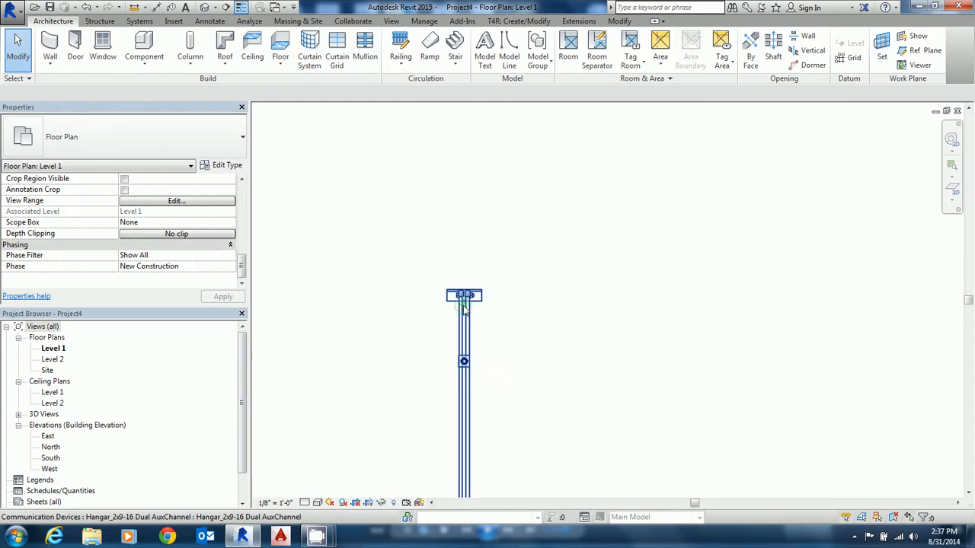
{"action": "scroll", "coordinate": [464, 306], "scroll_direction": "down", "scroll_amount": 3}
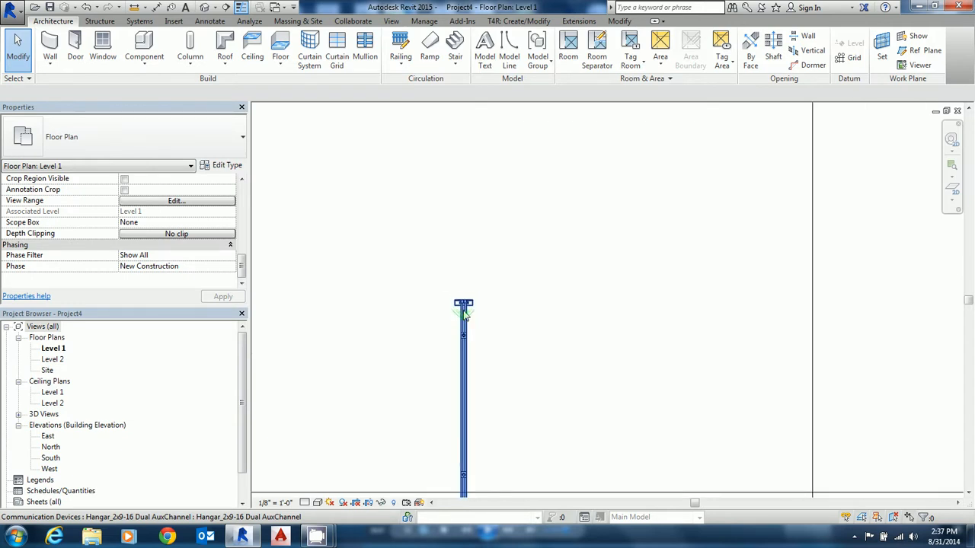
{"action": "middle_click_drag", "start_coordinate": [464, 313], "coordinate": [472, 381]}
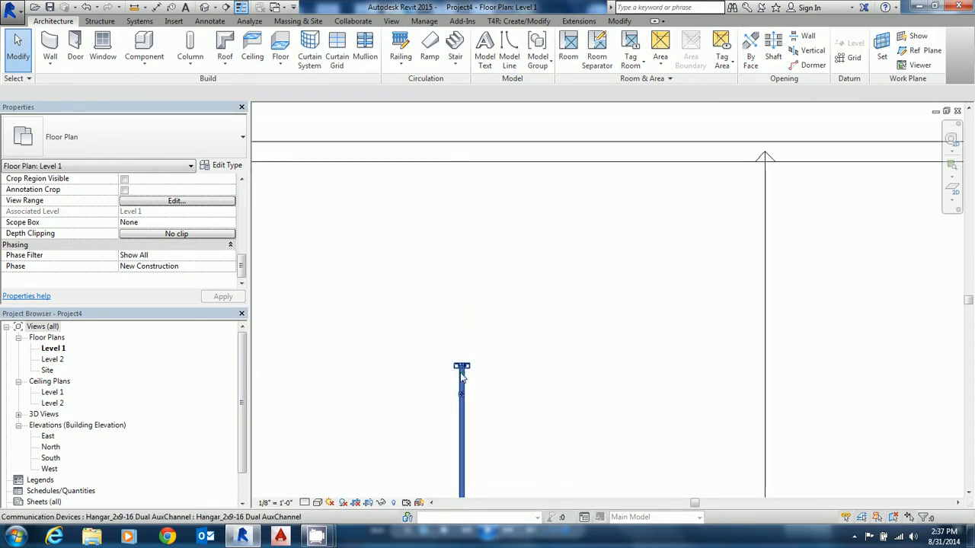
{"action": "left_click", "coordinate": [462, 376]}
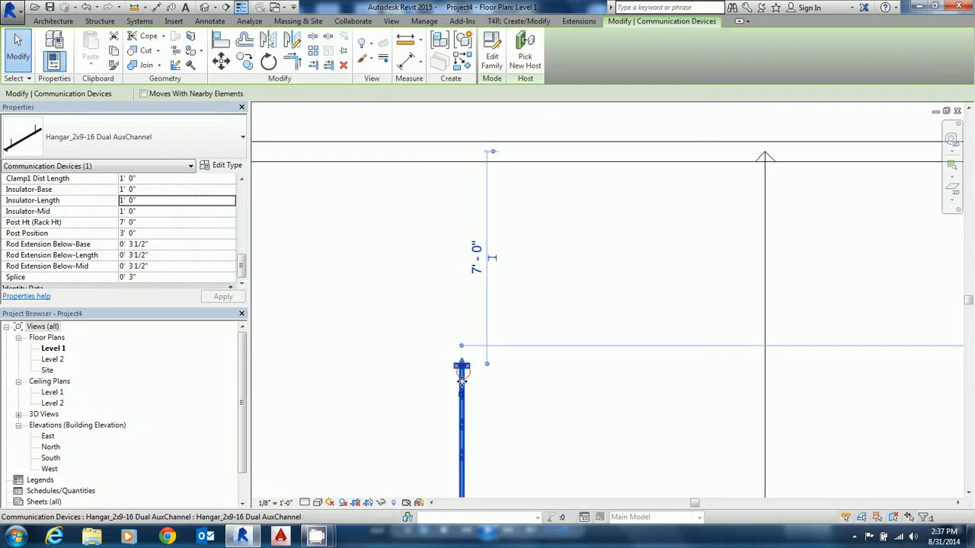
{"action": "left_click_drag", "start_coordinate": [461, 381], "coordinate": [469, 191]}
Step: Move the hanger again so its angle wall bracket sits flush against the inner face of the long wall
{"action": "scroll", "coordinate": [467, 169], "scroll_direction": "up", "scroll_amount": 3}
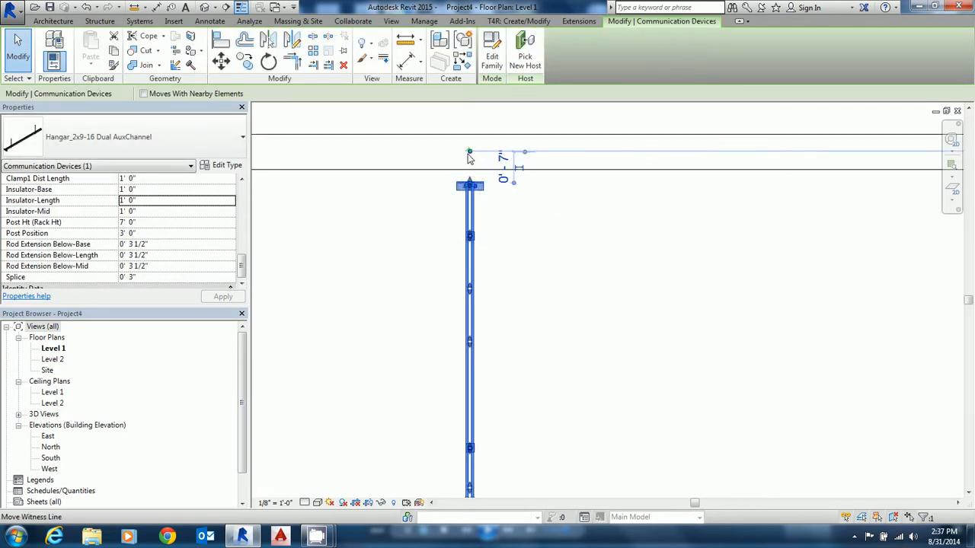
{"action": "scroll", "coordinate": [467, 170], "scroll_direction": "up", "scroll_amount": 4}
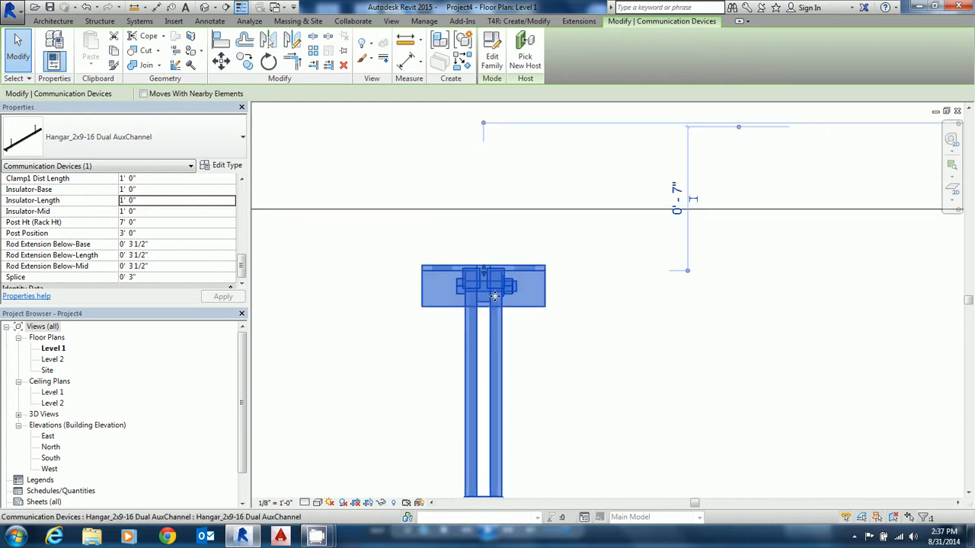
{"action": "left_click_drag", "start_coordinate": [495, 296], "coordinate": [505, 242]}
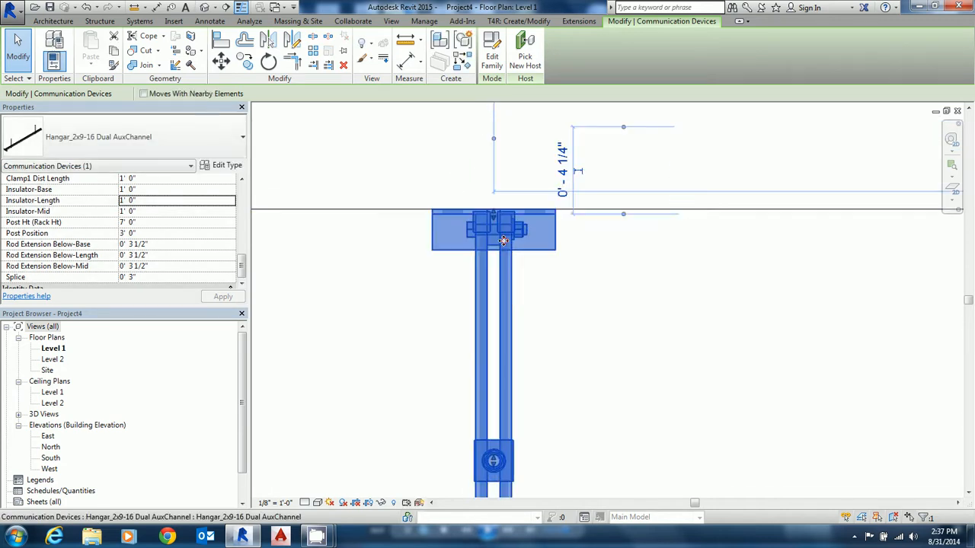
{"action": "left_click", "coordinate": [553, 284]}
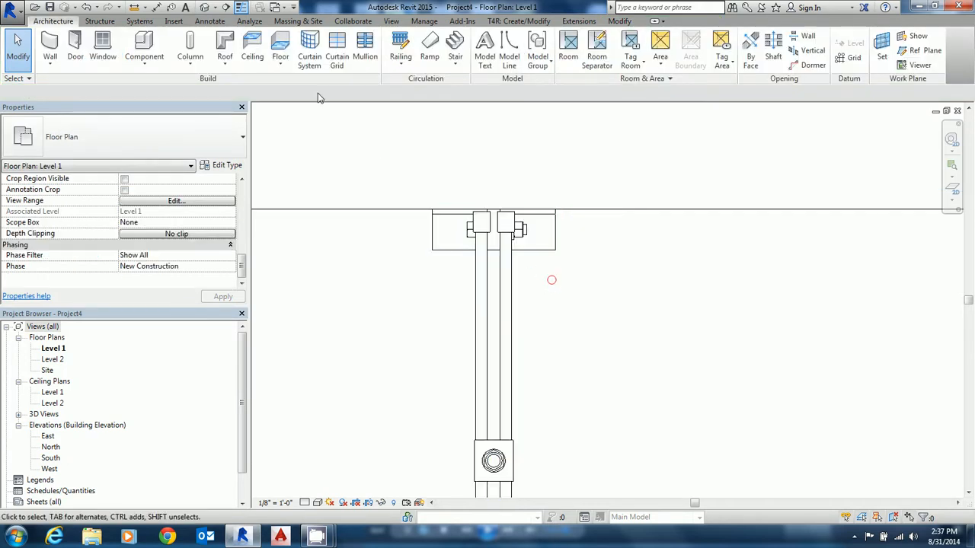
Step: Select the hanger in the default 3D view and turn off its End Cap Visibility-Base at the wall bracket end
{"action": "left_click", "coordinate": [204, 8]}
{"action": "scroll", "coordinate": [632, 233], "scroll_direction": "up", "scroll_amount": 5}
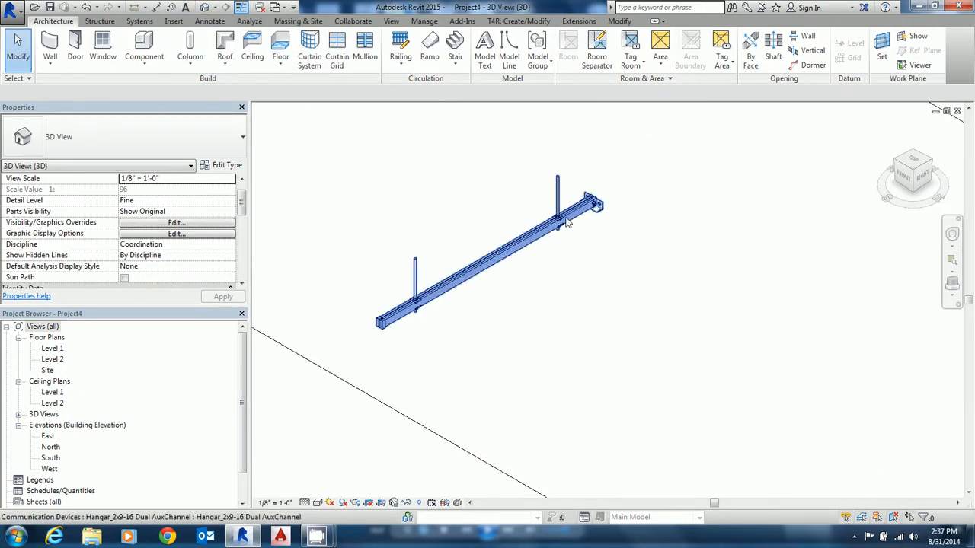
{"action": "scroll", "coordinate": [592, 202], "scroll_direction": "up", "scroll_amount": 4}
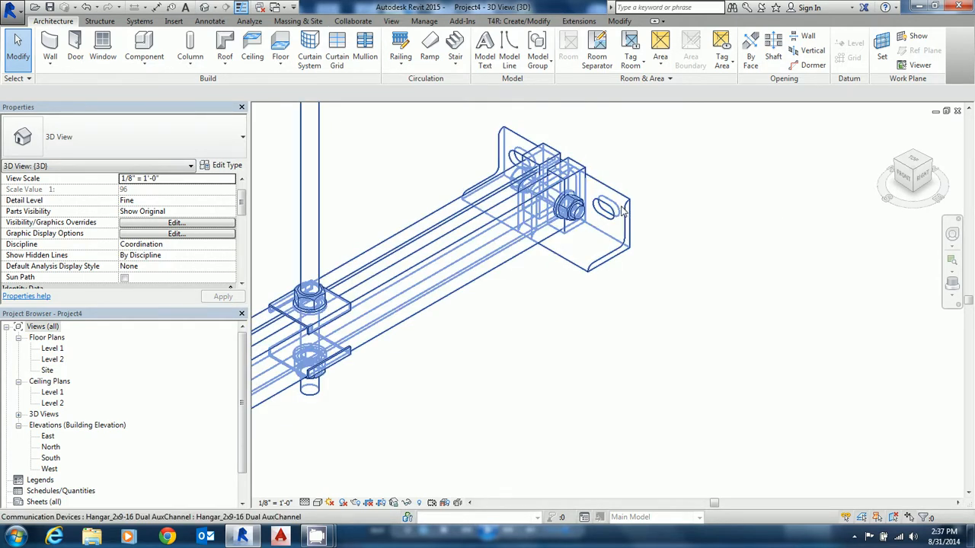
{"action": "left_click", "coordinate": [521, 209]}
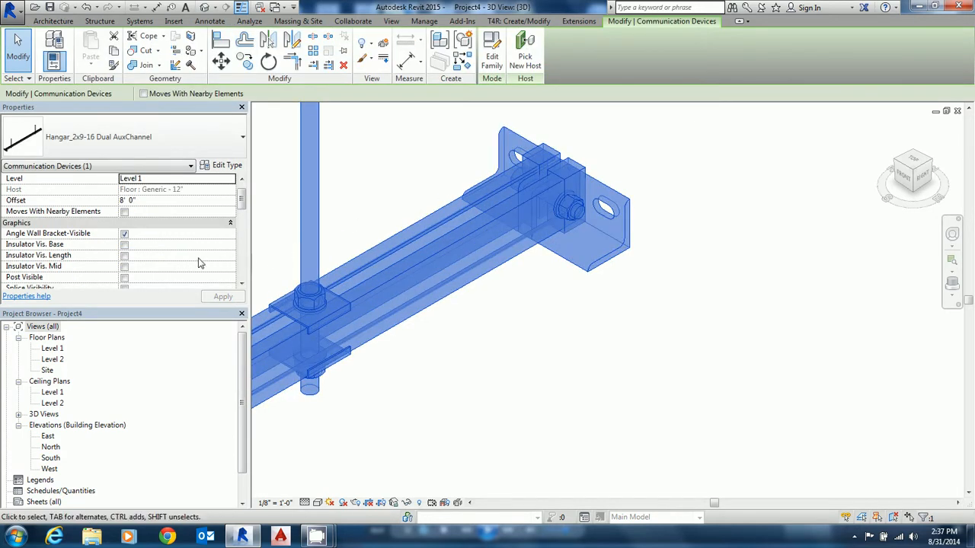
{"action": "left_click_drag", "start_coordinate": [241, 200], "coordinate": [243, 217]}
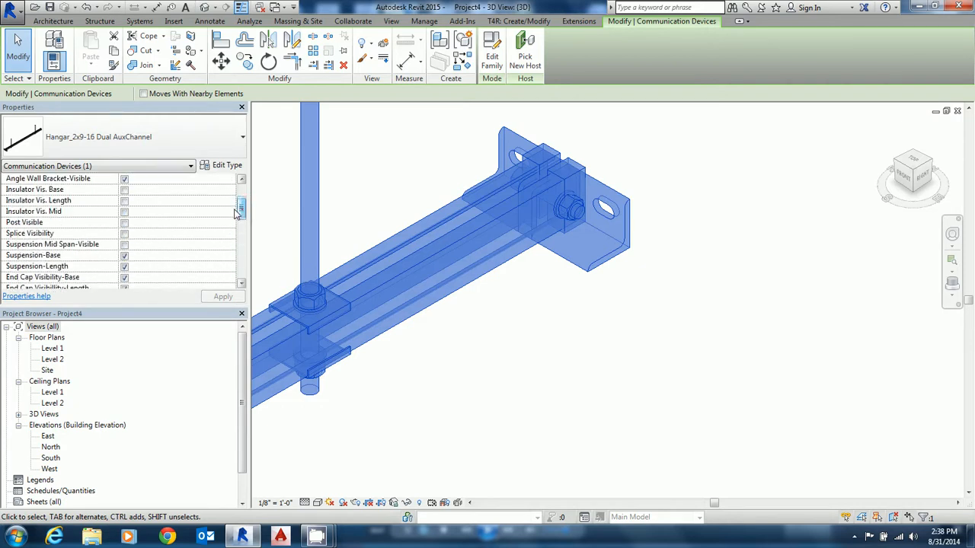
{"action": "left_click", "coordinate": [241, 180]}
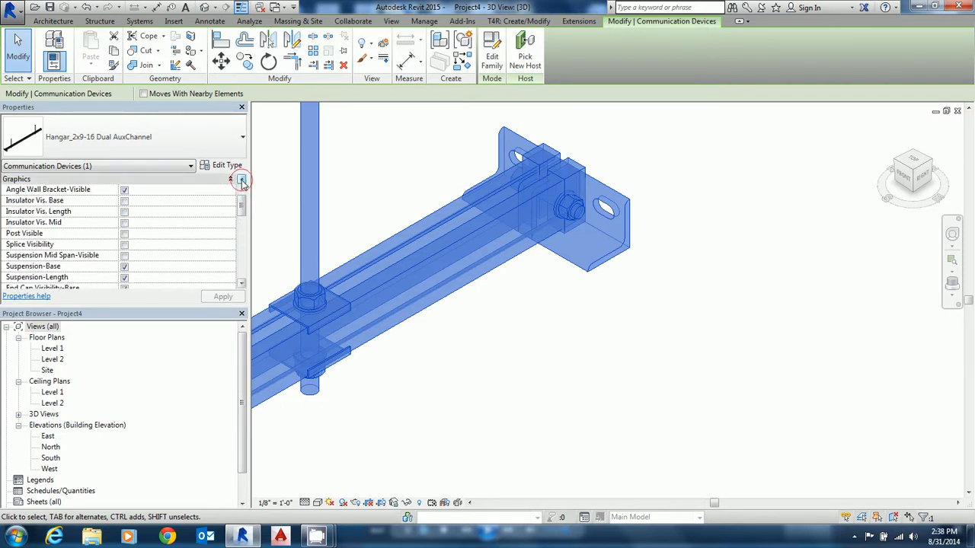
{"action": "left_click", "coordinate": [240, 181]}
{"action": "scroll", "coordinate": [247, 213], "scroll_direction": "up", "scroll_amount": 1}
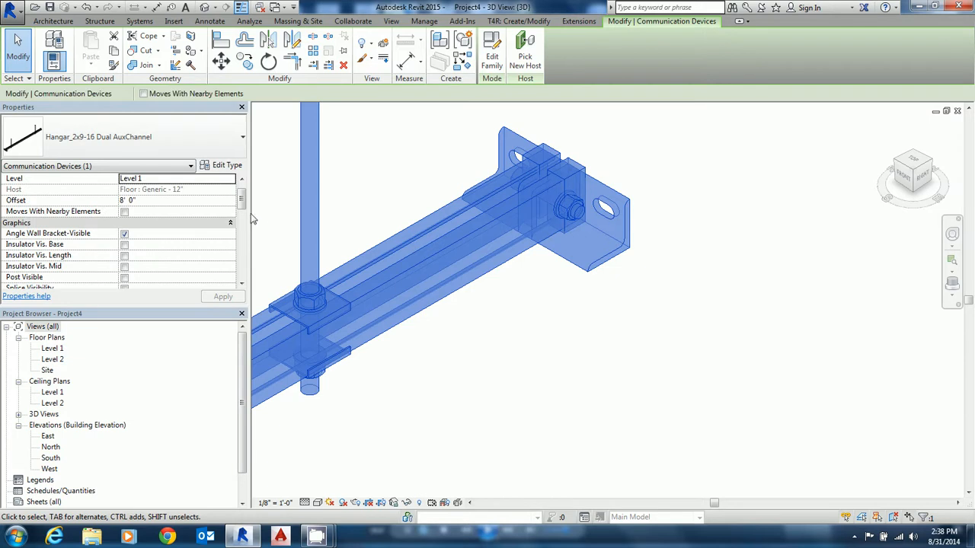
{"action": "left_click_drag", "start_coordinate": [246, 208], "coordinate": [244, 230]}
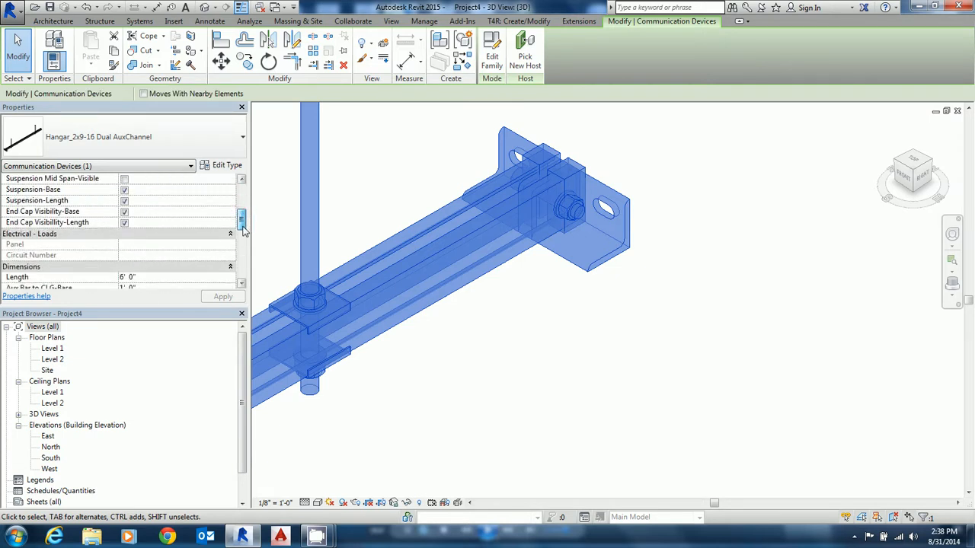
{"action": "left_click", "coordinate": [125, 213]}
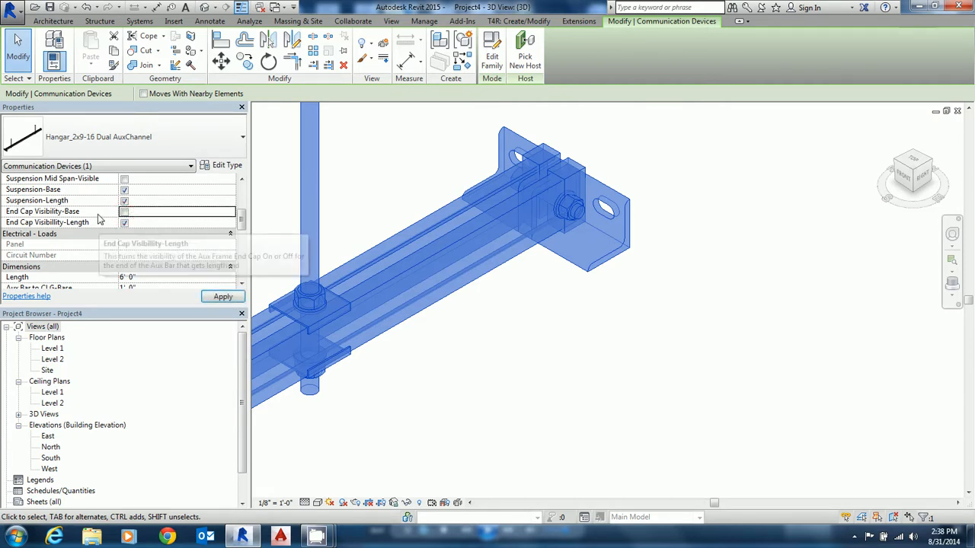
{"action": "left_click", "coordinate": [409, 199]}
{"action": "scroll", "coordinate": [431, 219], "scroll_direction": "down", "scroll_amount": 2}
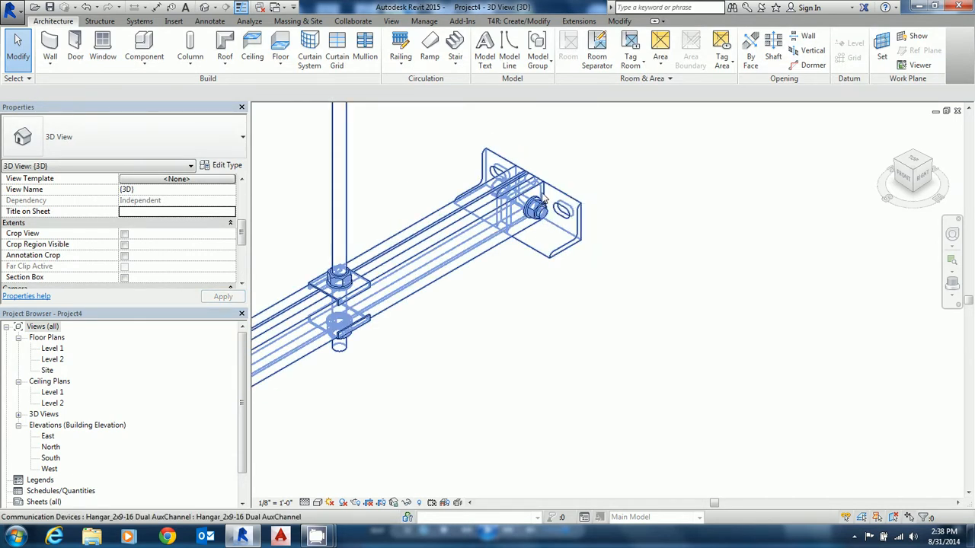
Step: Select the whole hanger in the 3D view and set its Length to 10' 0"
{"action": "scroll", "coordinate": [579, 223], "scroll_direction": "down", "scroll_amount": 5}
{"action": "middle_click_drag", "start_coordinate": [481, 303], "coordinate": [698, 228]}
{"action": "scroll", "coordinate": [698, 228], "scroll_direction": "down", "scroll_amount": 3}
{"action": "left_click", "coordinate": [345, 402]}
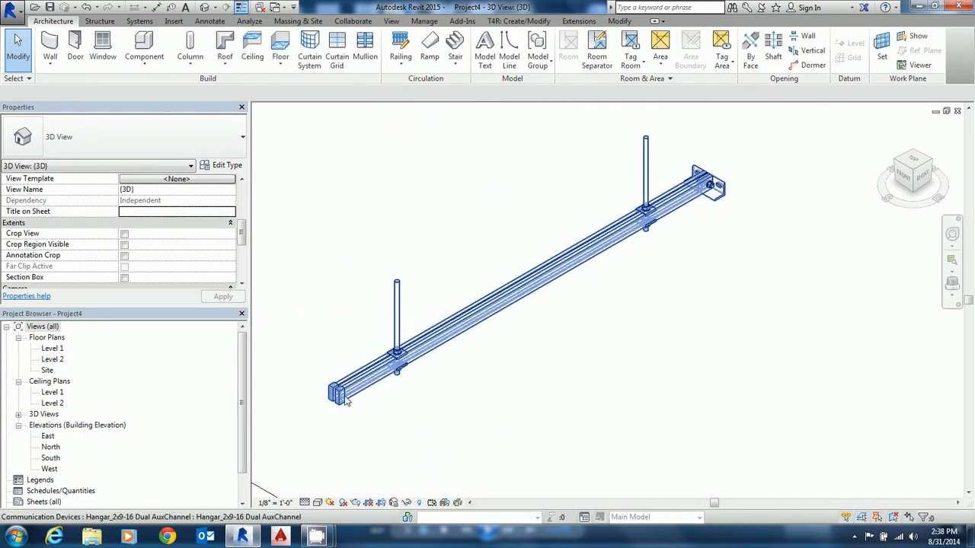
{"action": "left_click", "coordinate": [556, 274]}
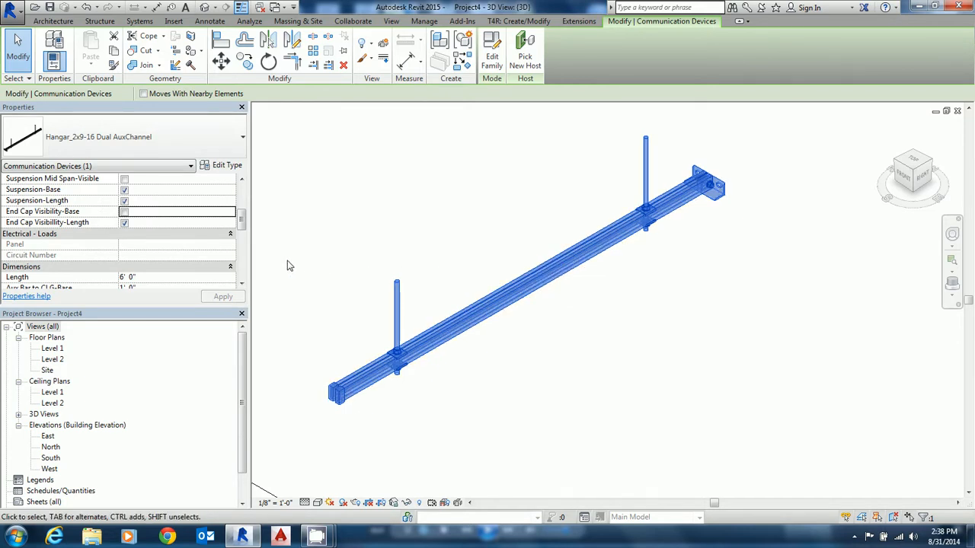
{"action": "left_click_drag", "start_coordinate": [240, 224], "coordinate": [241, 235]}
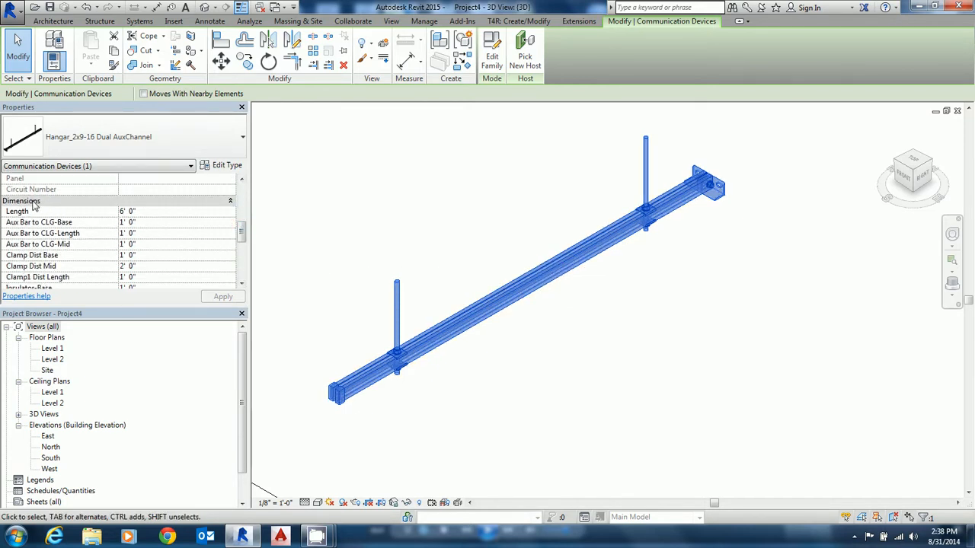
{"action": "left_click", "coordinate": [142, 217]}
{"action": "type", "text": "10"}
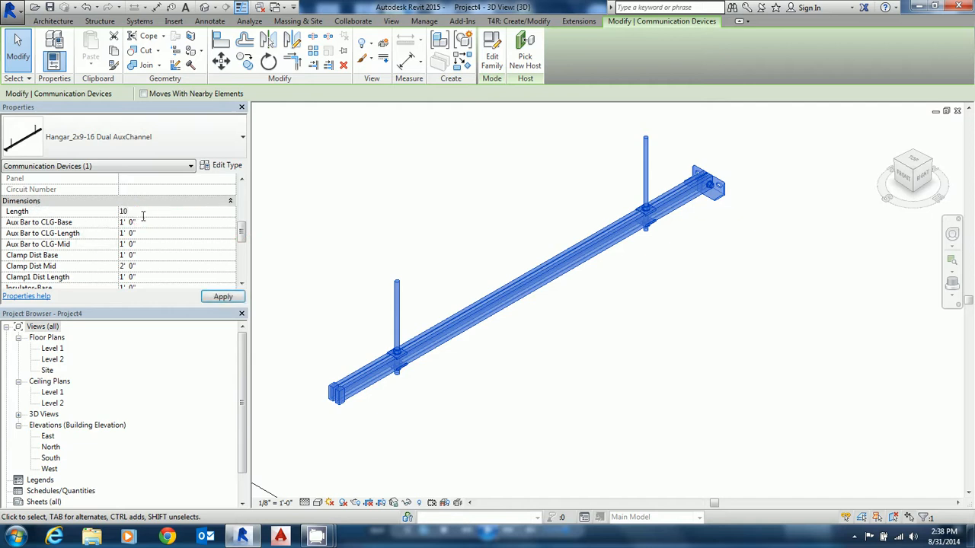
{"action": "scroll", "coordinate": [392, 335], "scroll_direction": "down", "scroll_amount": 3}
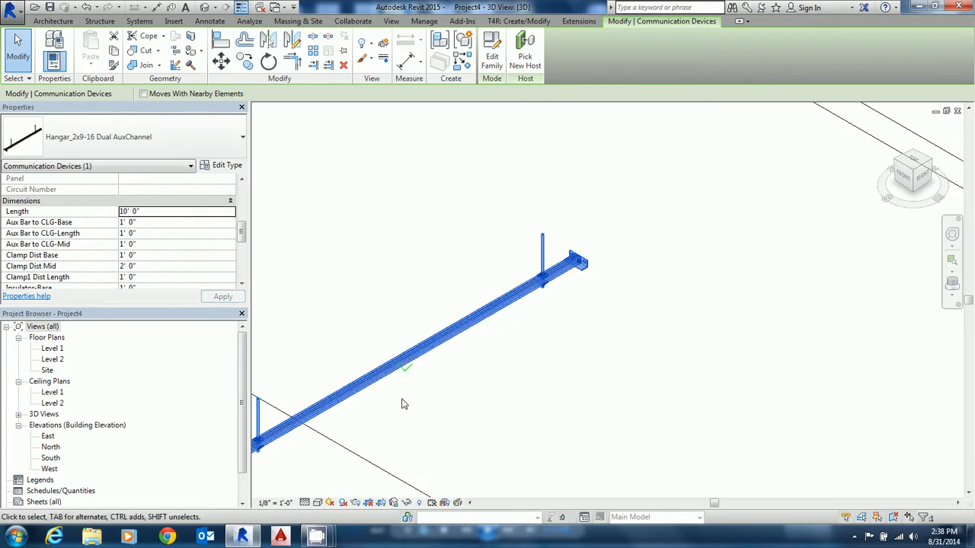
{"action": "middle_click_drag", "start_coordinate": [437, 355], "coordinate": [502, 326]}
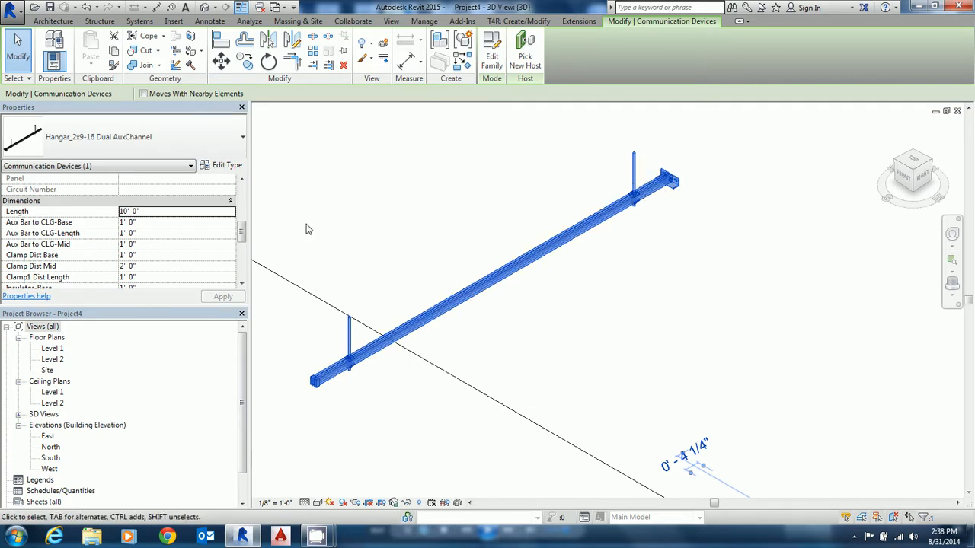
Step: Set the hanger's Aux Bar to CLG distances for Base, Length and Mid to 5' 0" each
{"action": "left_click", "coordinate": [142, 225]}
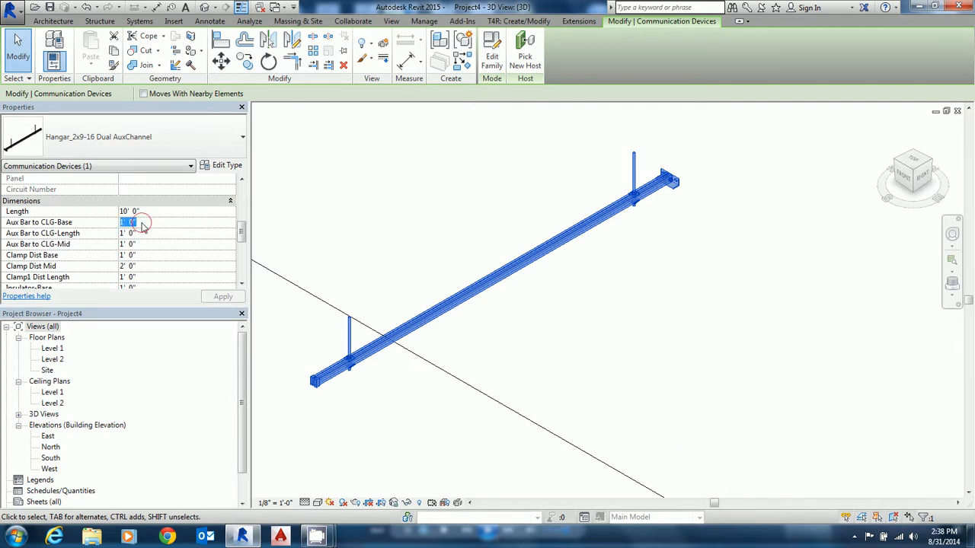
{"action": "type", "text": "5"}
{"action": "left_click", "coordinate": [141, 233]}
{"action": "type", "text": "5"}
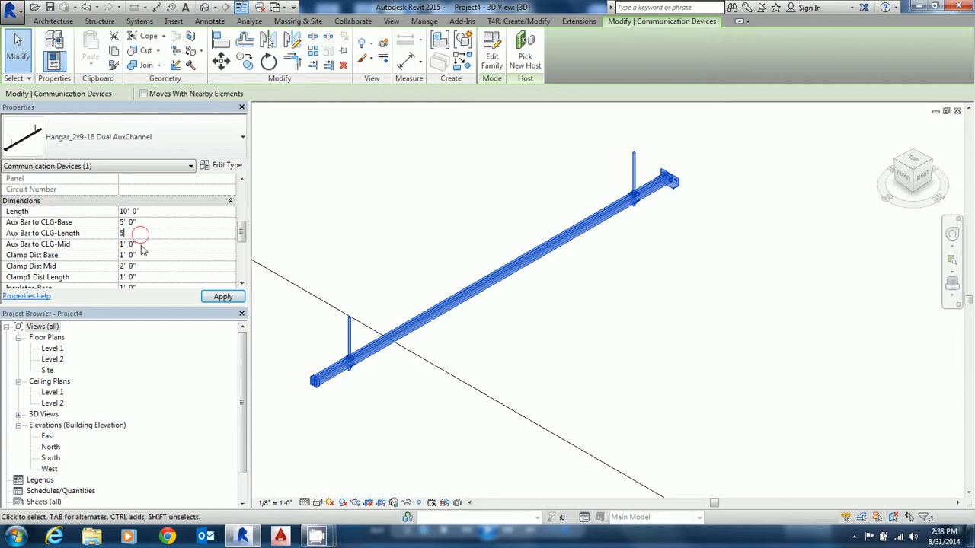
{"action": "left_click", "coordinate": [141, 244]}
{"action": "type", "text": "5"}
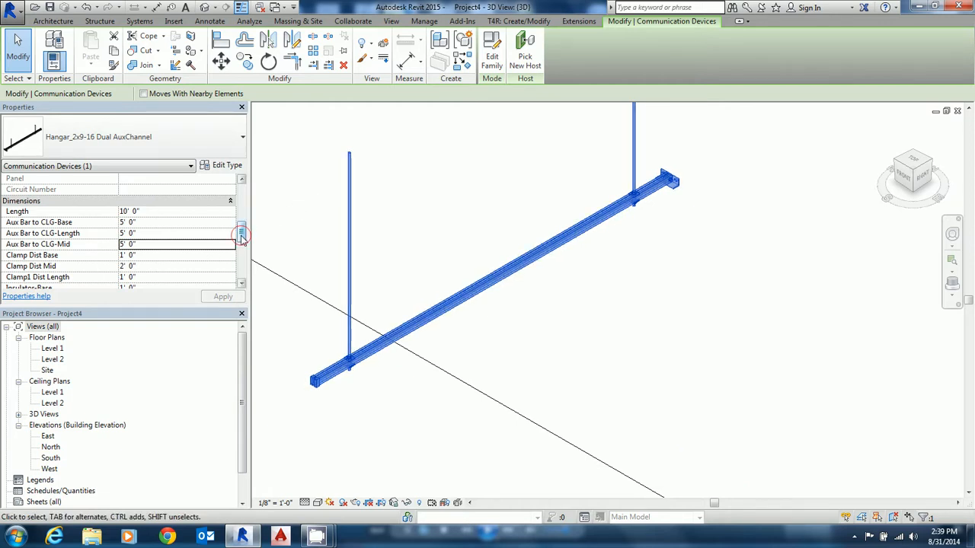
Step: Turn on the hanger's Suspension Mid Span-Visible option to add a middle suspension rod
{"action": "scroll", "coordinate": [240, 228], "scroll_direction": "up", "scroll_amount": 2}
{"action": "left_click_drag", "start_coordinate": [240, 228], "coordinate": [241, 217]}
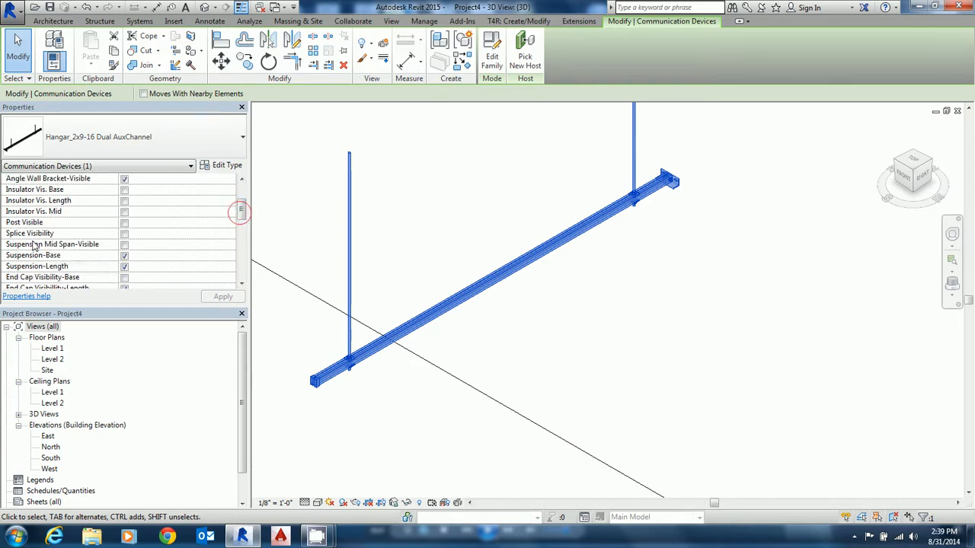
{"action": "left_click", "coordinate": [124, 245]}
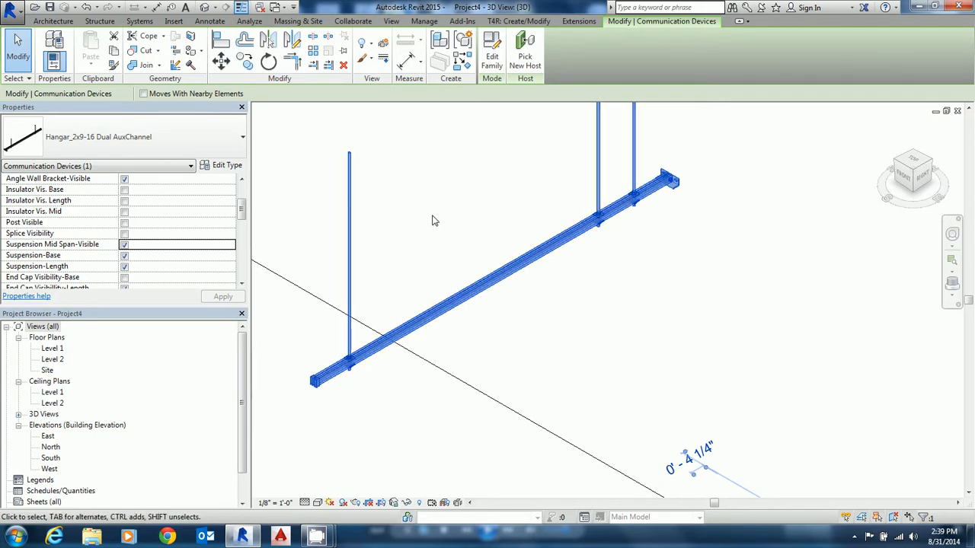
Step: Set the hanger's Clamp Dist Mid to 5' 0" to center the middle suspension rod along the channel
{"action": "left_click_drag", "start_coordinate": [244, 218], "coordinate": [239, 257]}
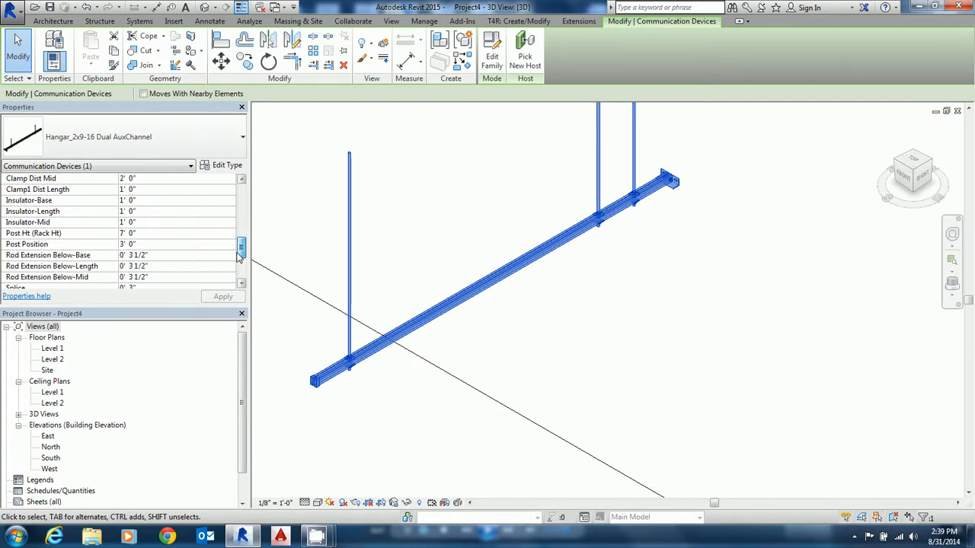
{"action": "left_click_drag", "start_coordinate": [238, 257], "coordinate": [239, 256]}
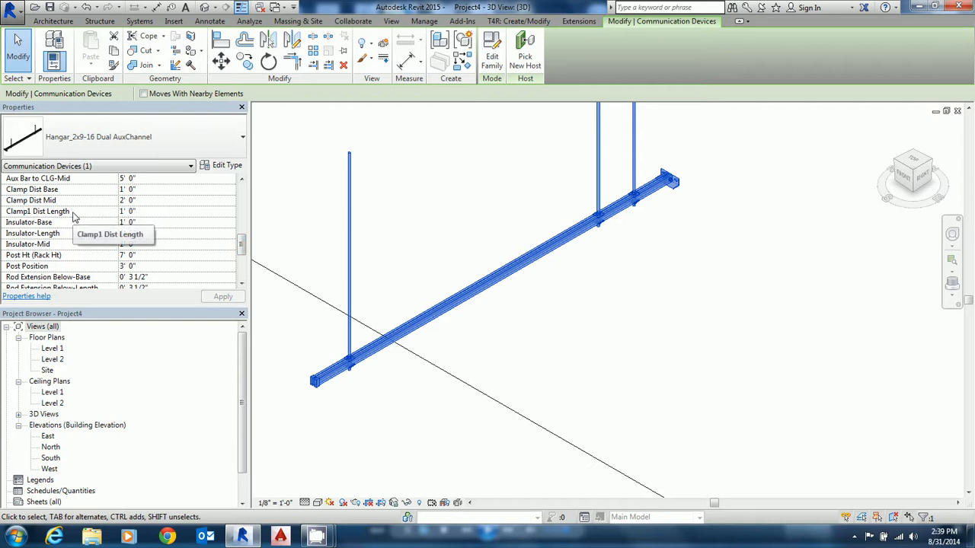
{"action": "left_click", "coordinate": [147, 192]}
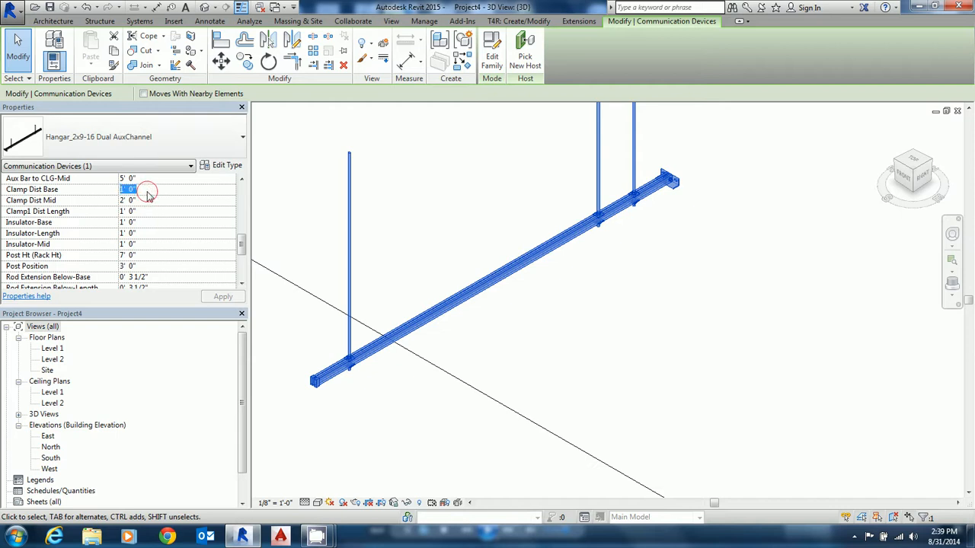
{"action": "left_click", "coordinate": [149, 201]}
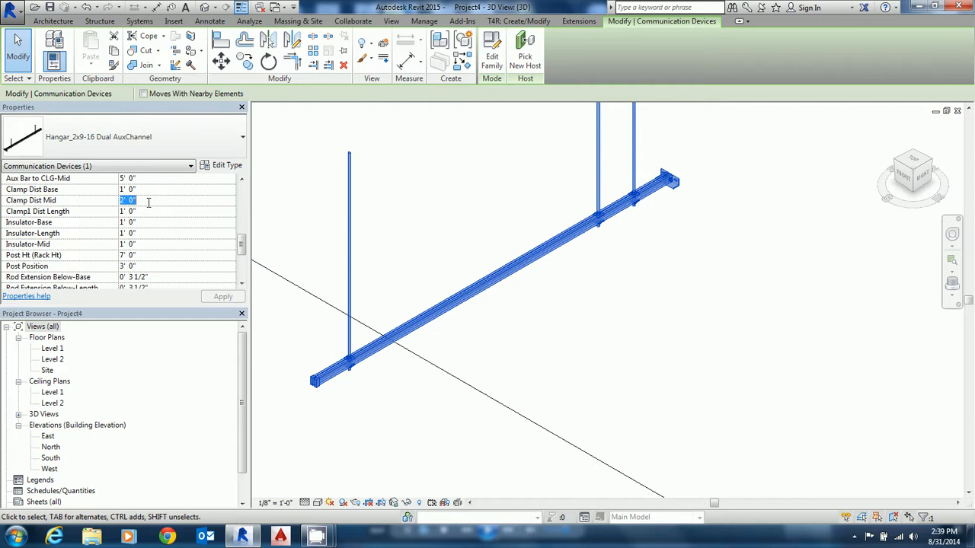
{"action": "type", "text": "5"}
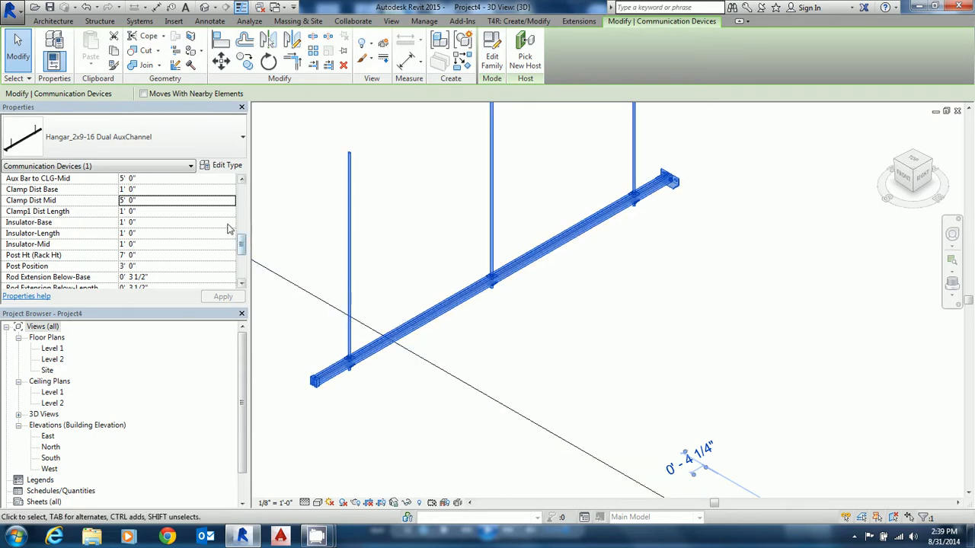
Step: Set the hanger's Aux Bar to CLG distances for Base, Length and Mid to 0' 1" each
{"action": "left_click_drag", "start_coordinate": [240, 238], "coordinate": [242, 225]}
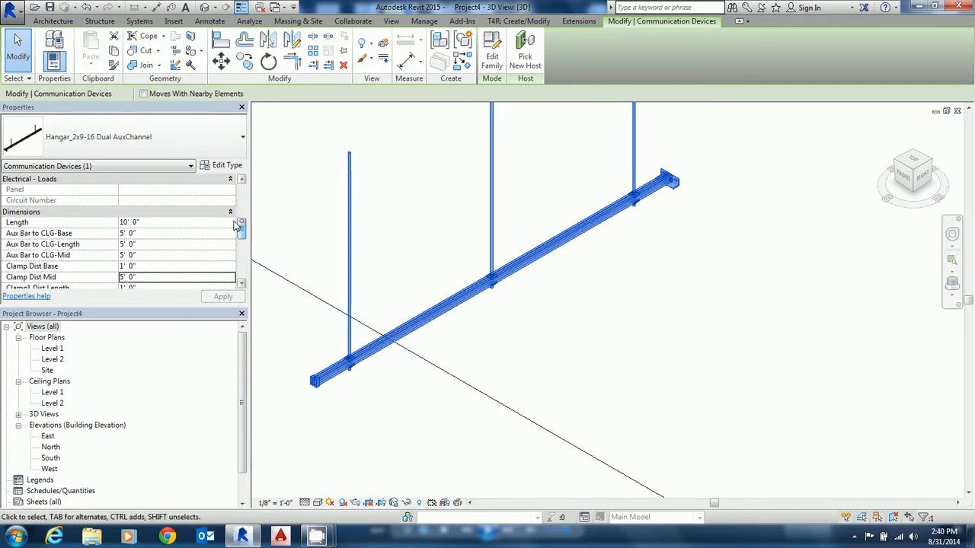
{"action": "left_click", "coordinate": [149, 234]}
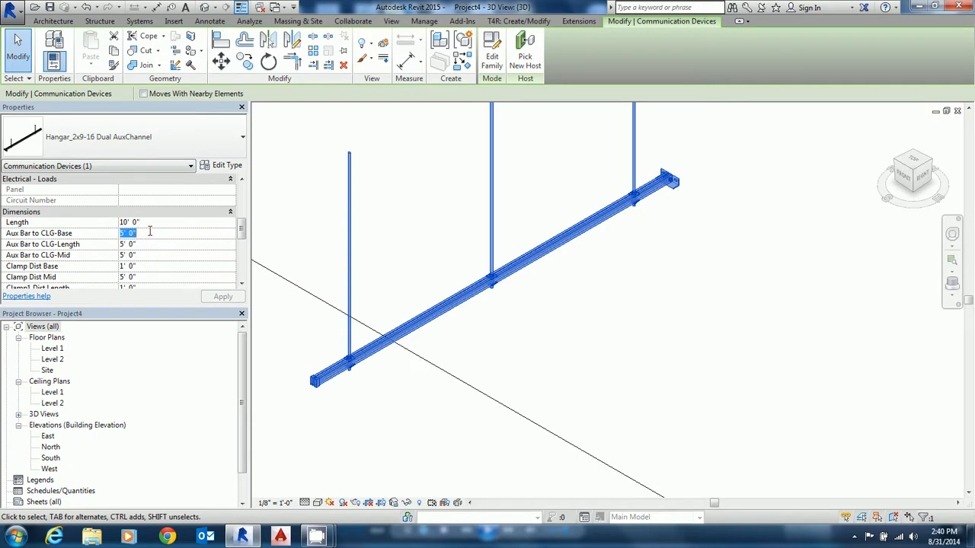
{"action": "type", "text": "0 1"}
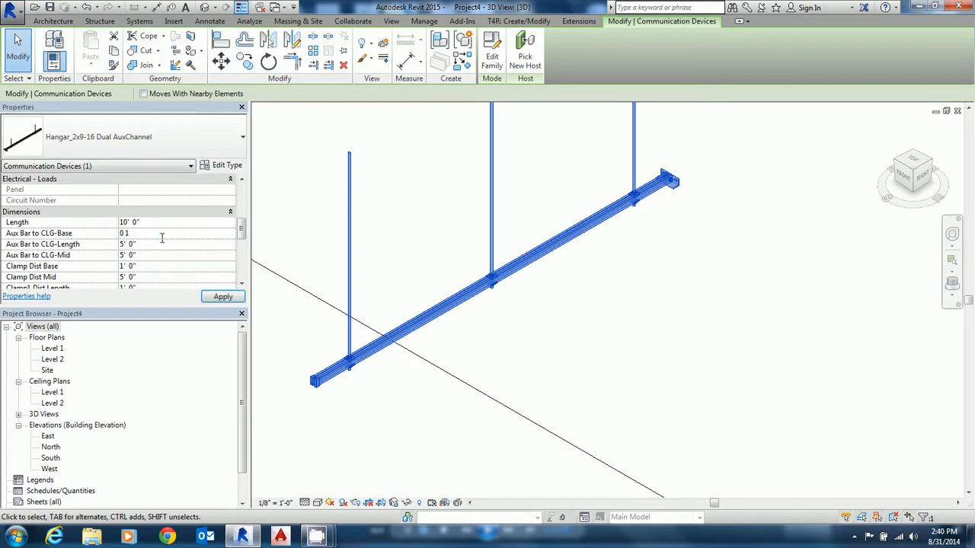
{"action": "left_click", "coordinate": [162, 244]}
{"action": "type", "text": "0"}
{"action": "left_click", "coordinate": [149, 258]}
{"action": "type", "text": "0"}
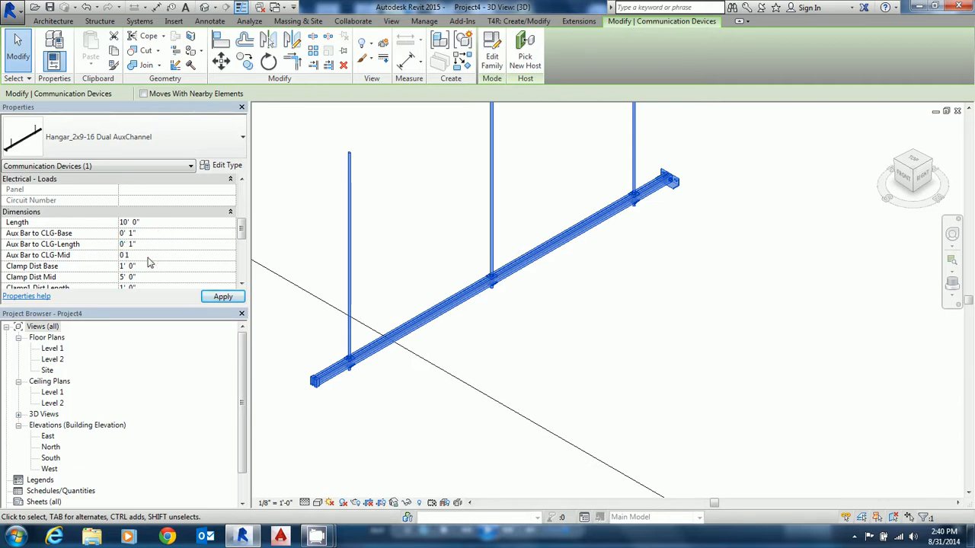
{"action": "mouse_move", "coordinate": [276, 257]}
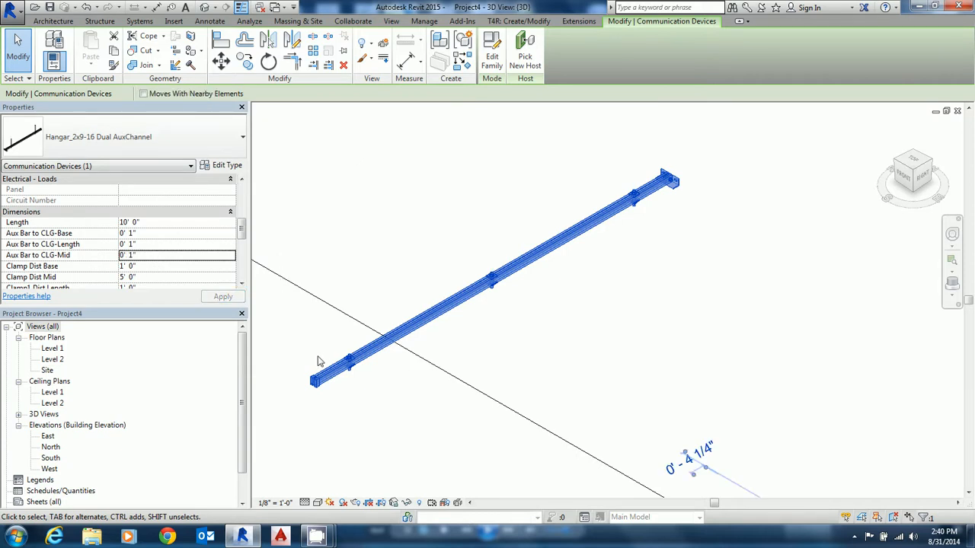
{"action": "scroll", "coordinate": [343, 357], "scroll_direction": "up", "scroll_amount": 5}
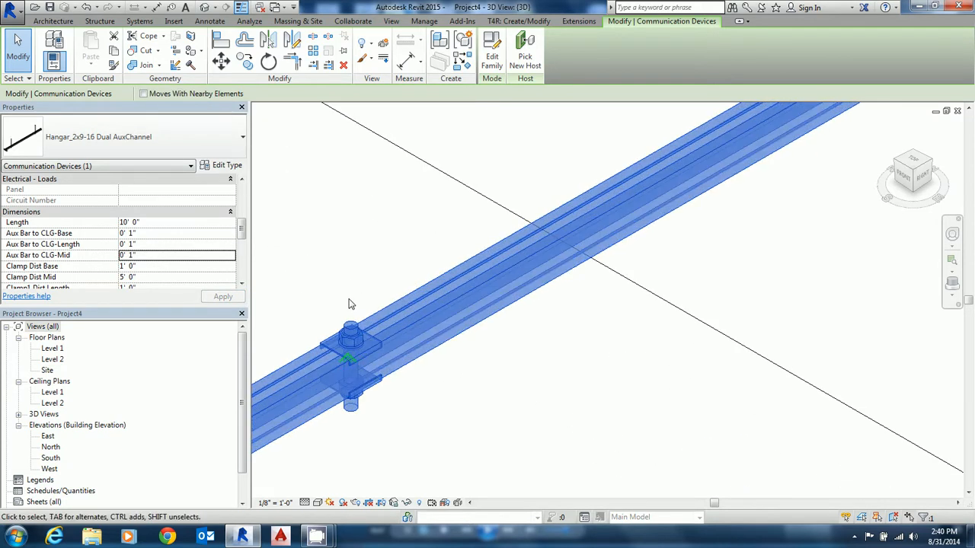
{"action": "left_click", "coordinate": [348, 291]}
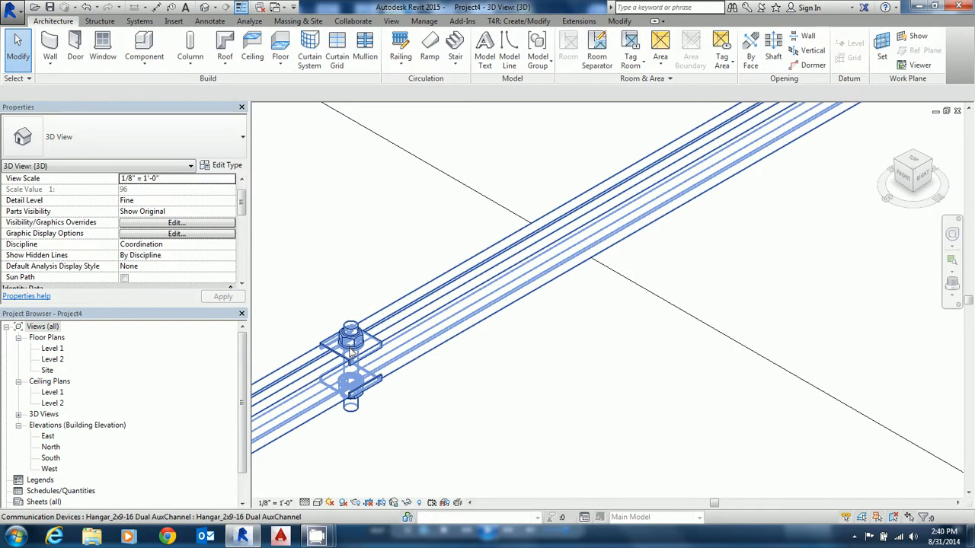
{"action": "scroll", "coordinate": [352, 354], "scroll_direction": "down", "scroll_amount": 3}
{"action": "scroll", "coordinate": [354, 355], "scroll_direction": "down", "scroll_amount": 2}
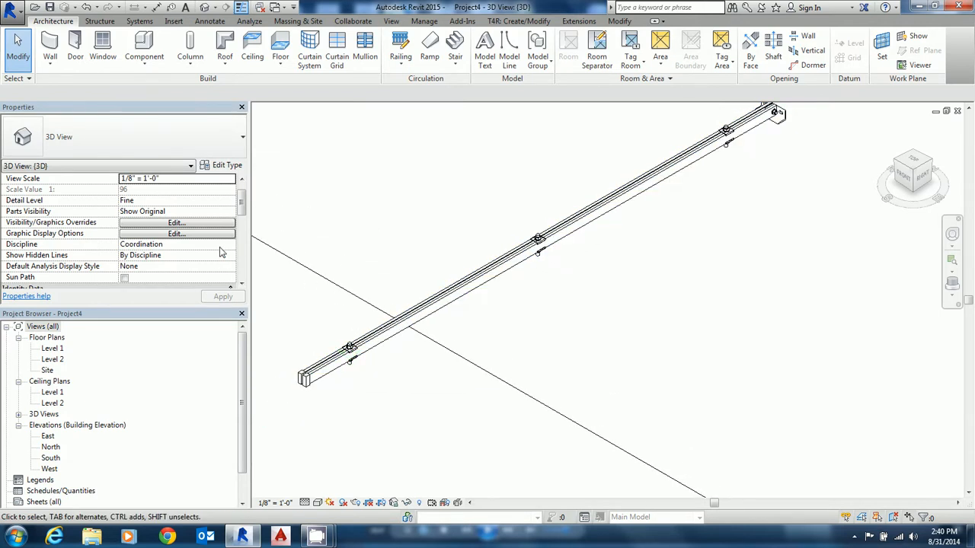
Step: Select the hanger and turn on its Base, Length and Mid insulator visibility options
{"action": "left_click", "coordinate": [390, 341]}
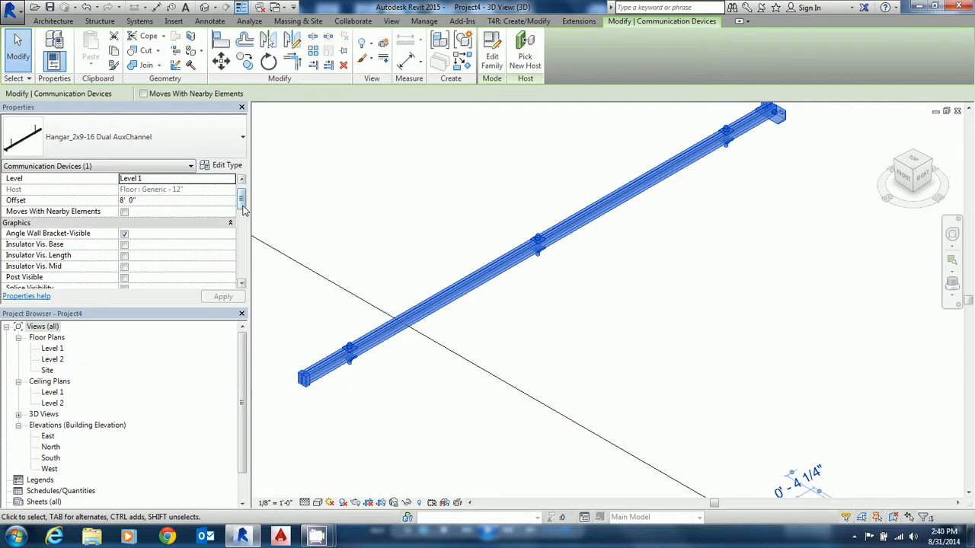
{"action": "left_click_drag", "start_coordinate": [240, 205], "coordinate": [241, 217]}
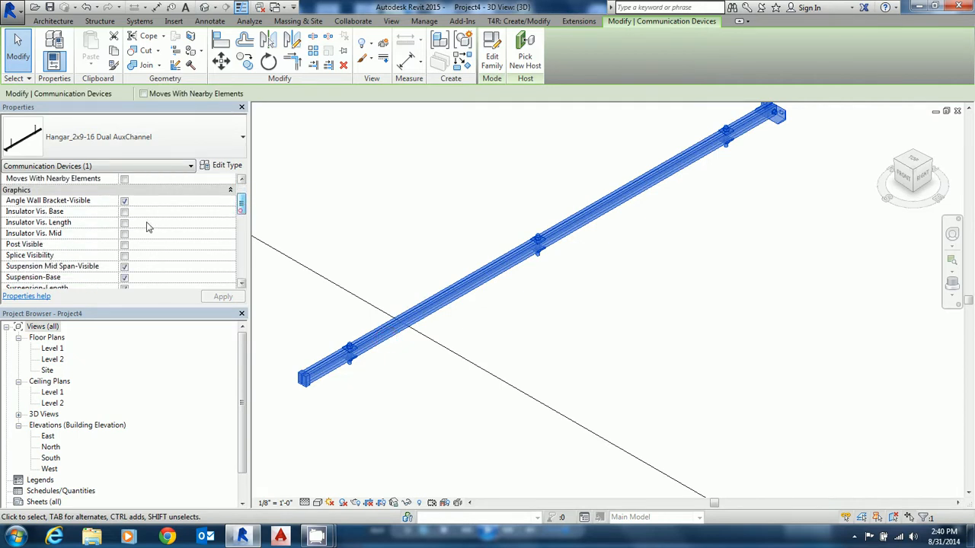
{"action": "left_click", "coordinate": [124, 211]}
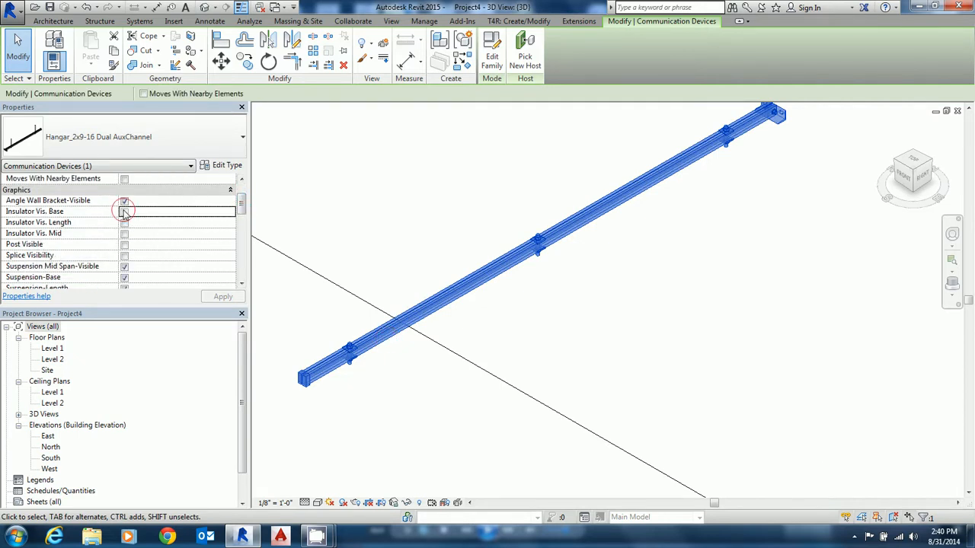
{"action": "left_click", "coordinate": [125, 222]}
{"action": "left_click", "coordinate": [125, 234]}
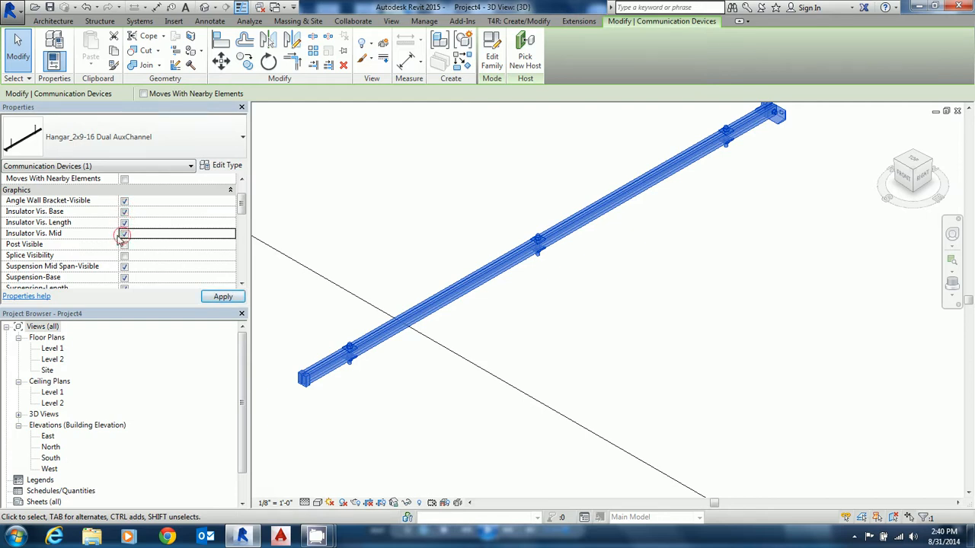
{"action": "mouse_move", "coordinate": [289, 231]}
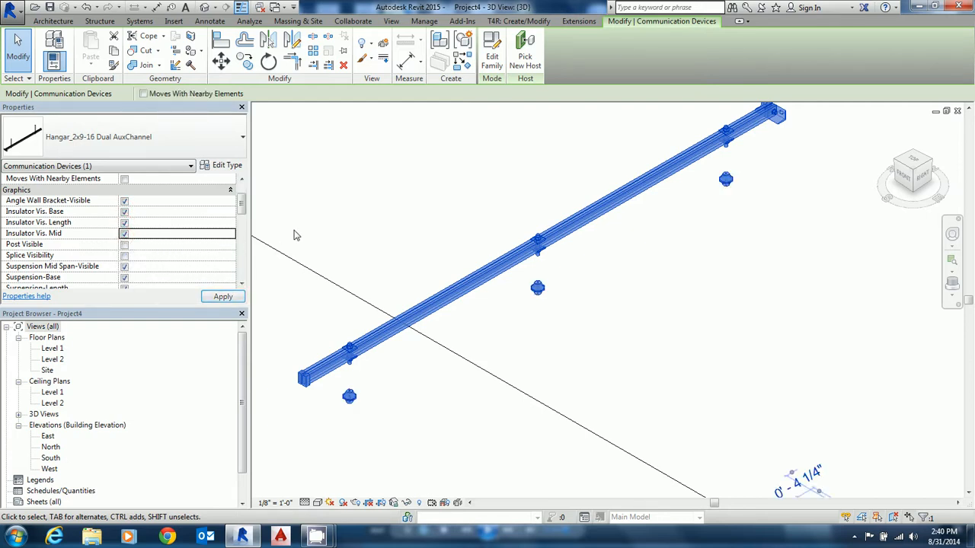
Step: Set the hanger's Insulator-Base, Insulator-Length and Insulator-Mid distances to 2' 0" each
{"action": "left_click_drag", "start_coordinate": [242, 206], "coordinate": [242, 252]}
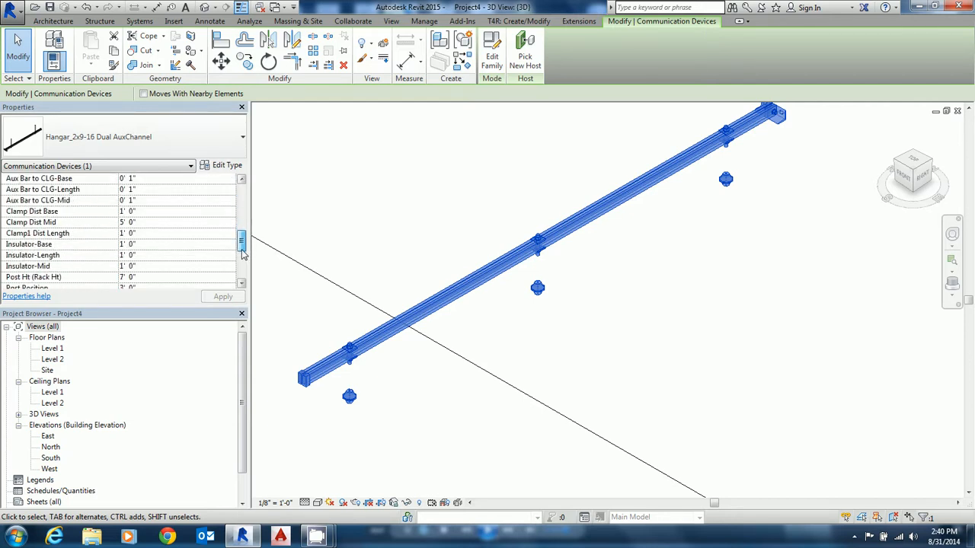
{"action": "left_click", "coordinate": [152, 246]}
{"action": "type", "text": "2"}
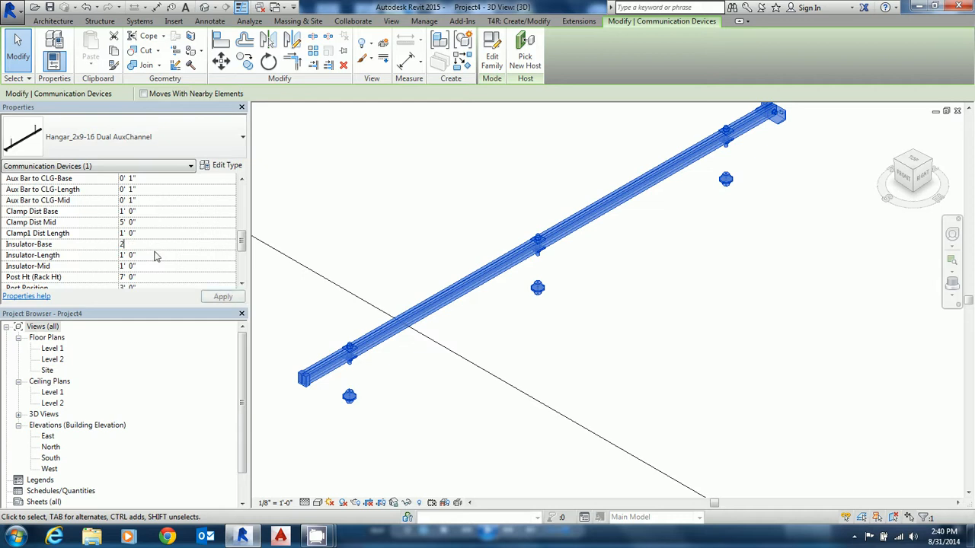
{"action": "left_click", "coordinate": [154, 256]}
{"action": "type", "text": "2"}
{"action": "left_click", "coordinate": [157, 266]}
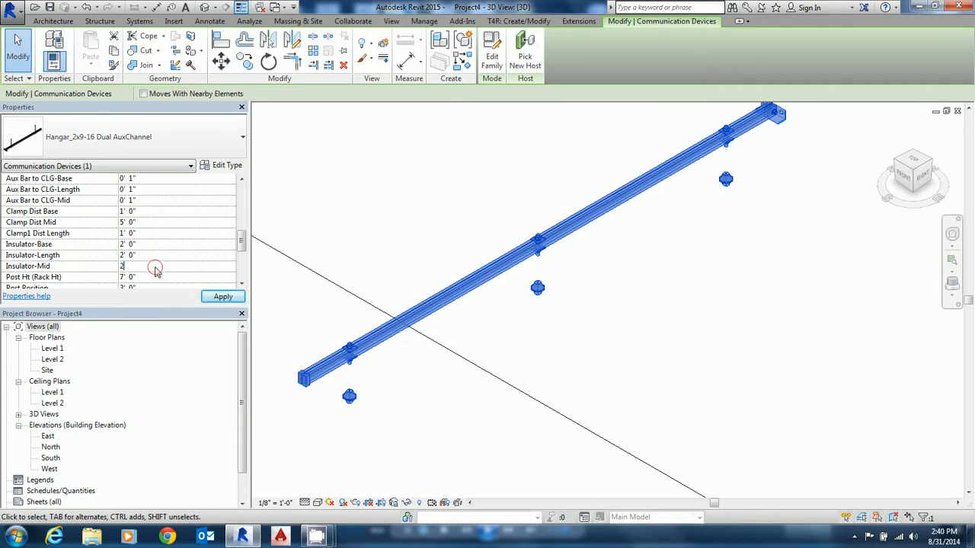
{"action": "type", "text": "2"}
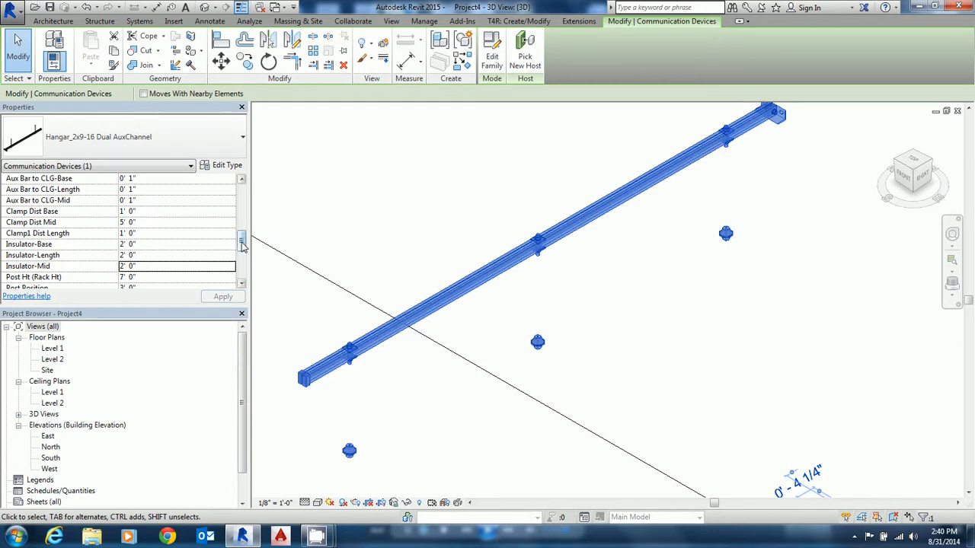
Step: Set the hanger's Rod Extension Below values for Base, Length and Mid to 2' 0" each
{"action": "left_click", "coordinate": [241, 242]}
{"action": "left_click_drag", "start_coordinate": [242, 242], "coordinate": [241, 253]}
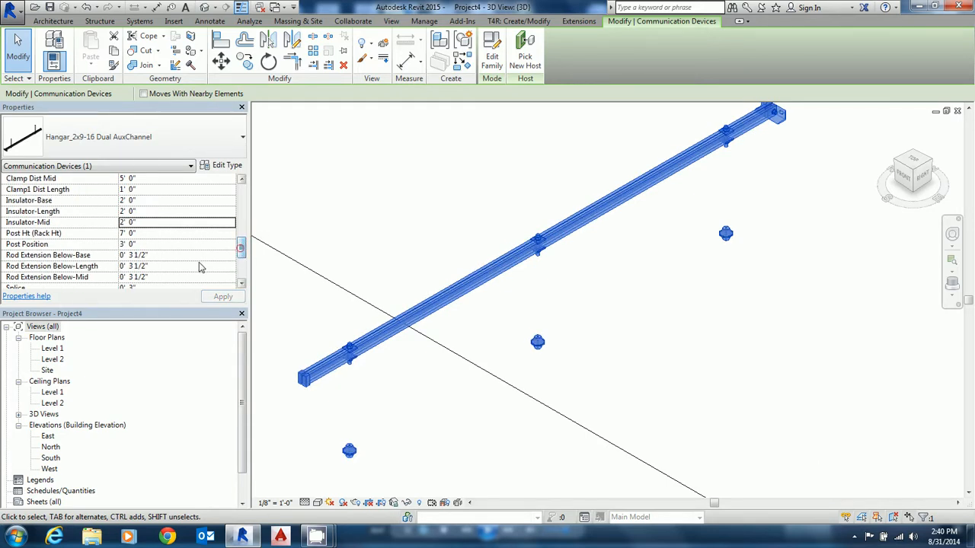
{"action": "left_click", "coordinate": [173, 259]}
{"action": "type", "text": "2"}
{"action": "left_click", "coordinate": [174, 265]}
{"action": "type", "text": "2"}
{"action": "left_click", "coordinate": [174, 277]}
{"action": "type", "text": "2"}
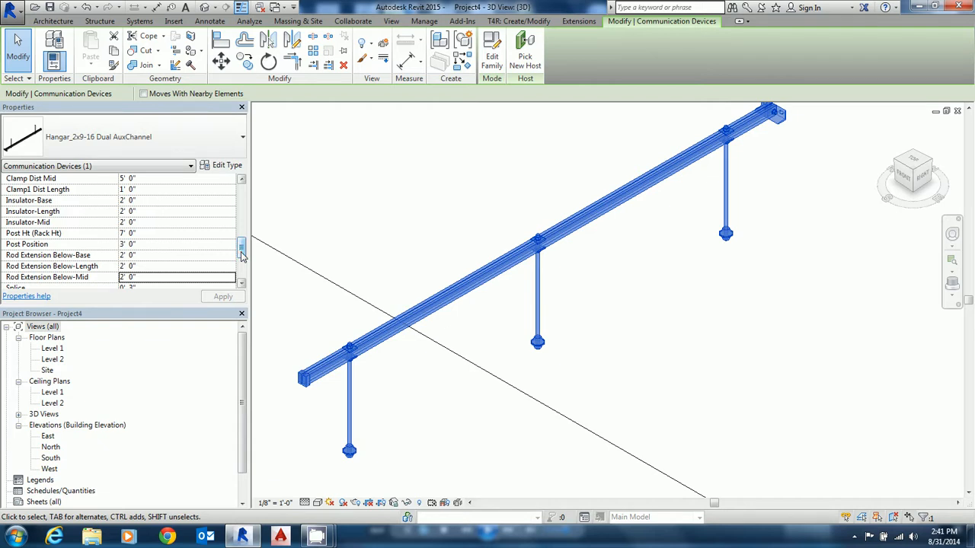
Step: Turn off the hanger's Insulator Vis. Mid option to remove the middle insulator
{"action": "left_click_drag", "start_coordinate": [242, 255], "coordinate": [242, 208]}
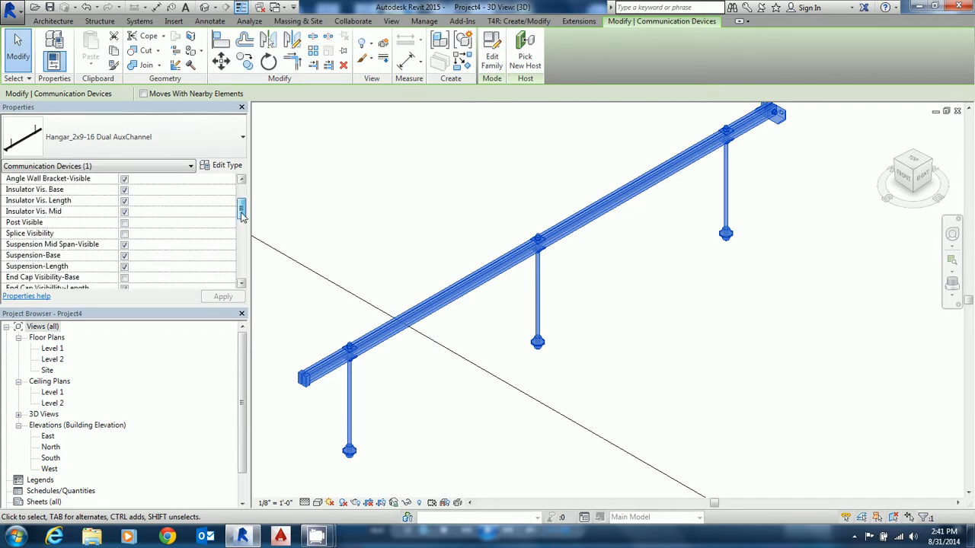
{"action": "left_click", "coordinate": [124, 212]}
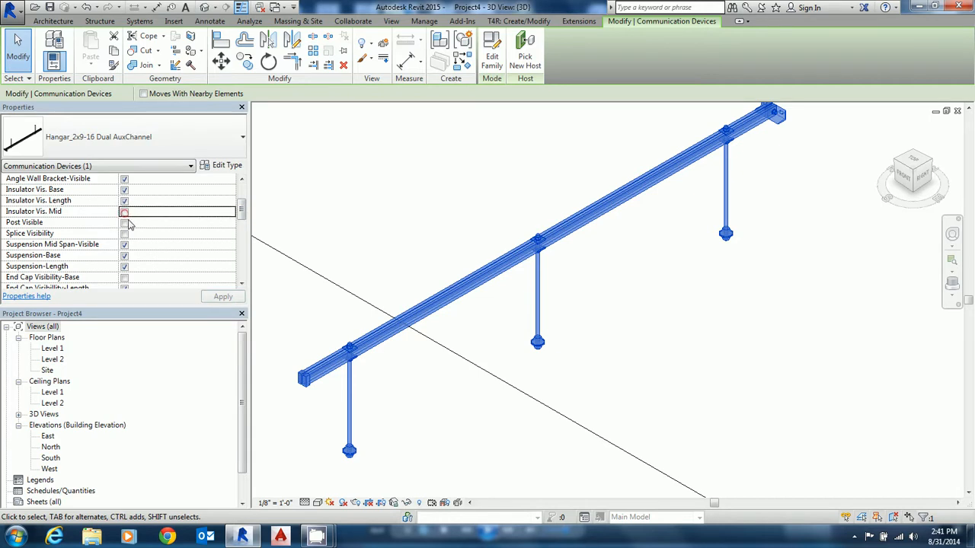
{"action": "left_click_drag", "start_coordinate": [242, 216], "coordinate": [241, 254]}
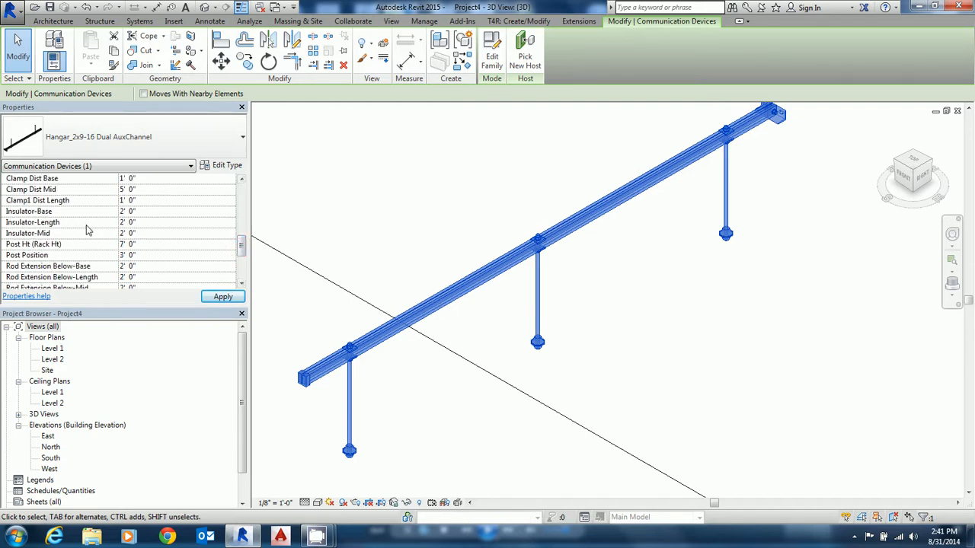
{"action": "left_click", "coordinate": [142, 278]}
{"action": "type", "text": "0 6"}
{"action": "key", "text": "Return"}
{"action": "left_click_drag", "start_coordinate": [243, 254], "coordinate": [243, 257]}
{"action": "left_click", "coordinate": [243, 261]}
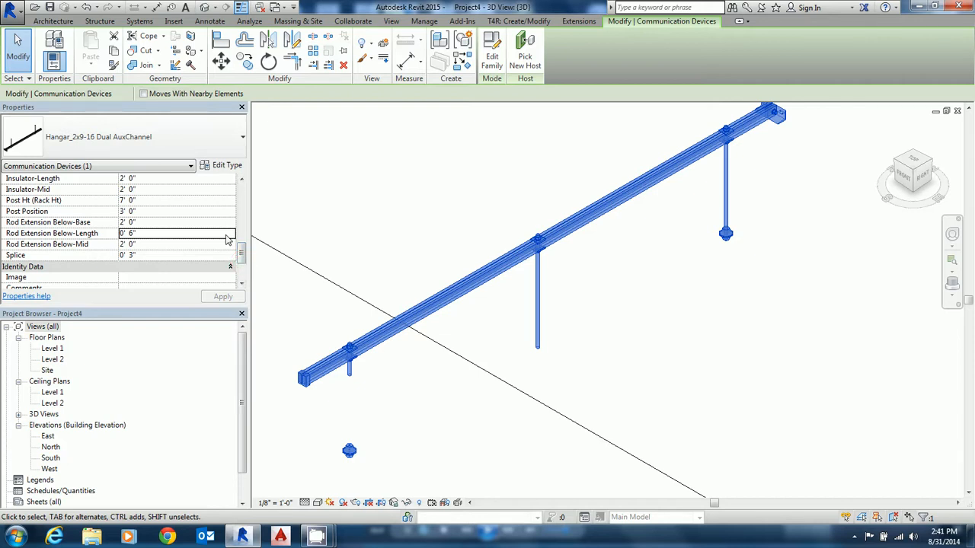
{"action": "left_click", "coordinate": [200, 237]}
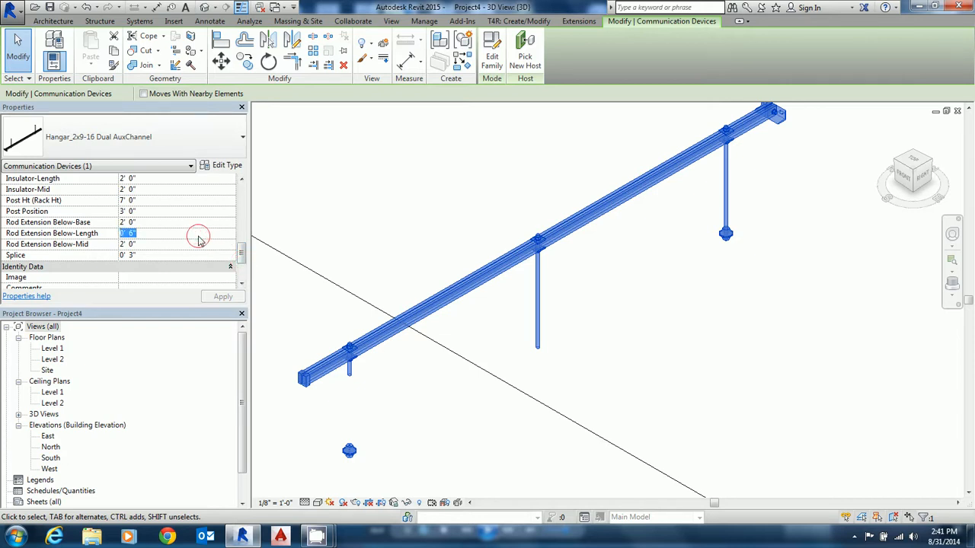
{"action": "type", "text": "2"}
Step: Set the hanger's Rod Extension Below-Mid to 0' 6" and apply it to shorten the middle rod
{"action": "left_click", "coordinate": [165, 244]}
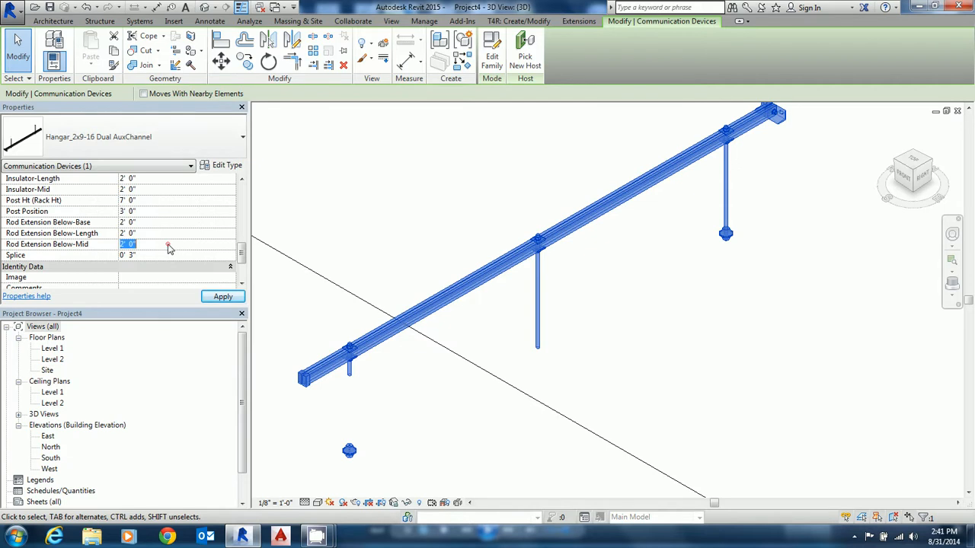
{"action": "type", "text": "0' 6"}
{"action": "left_click", "coordinate": [215, 296]}
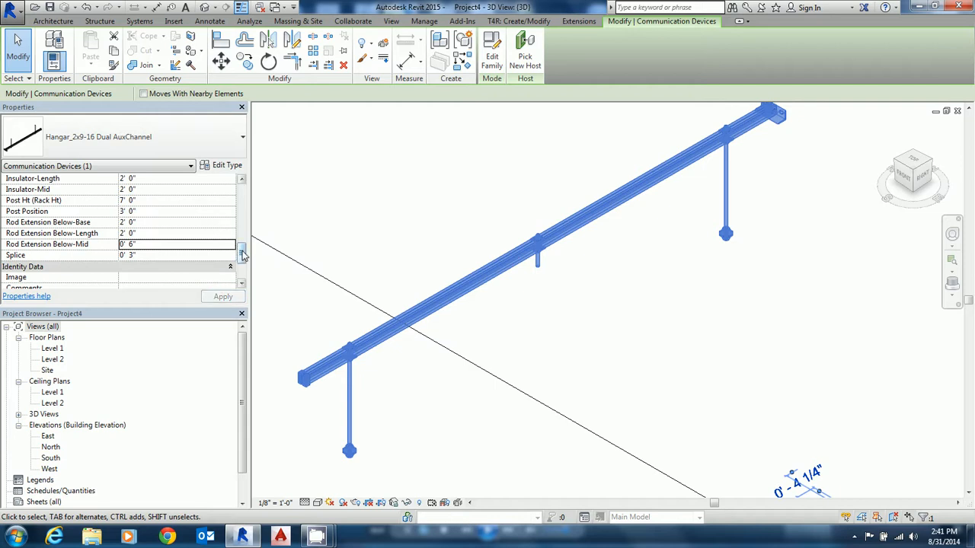
Step: Turn on the hanger's Post Visible option and apply it to add a support post under the channel
{"action": "left_click_drag", "start_coordinate": [241, 255], "coordinate": [243, 213]}
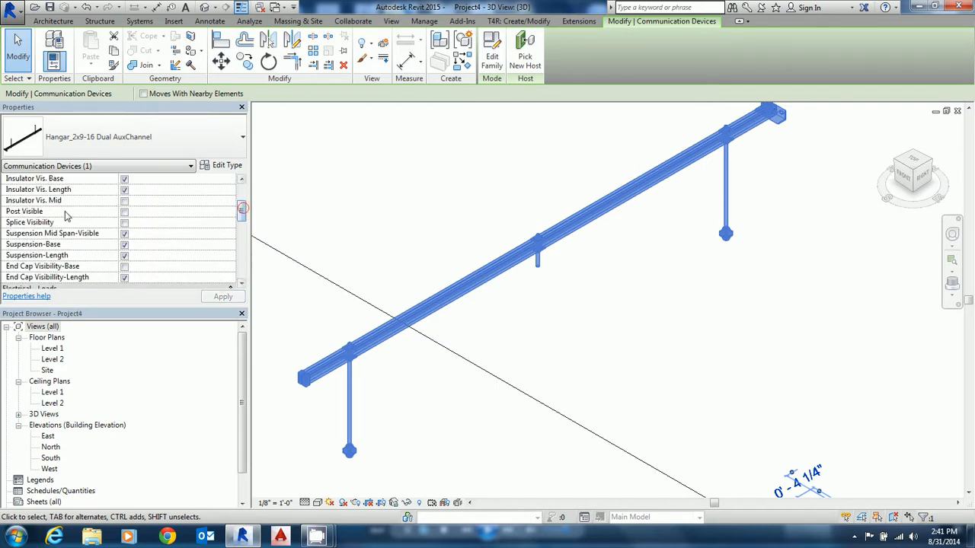
{"action": "left_click", "coordinate": [124, 211]}
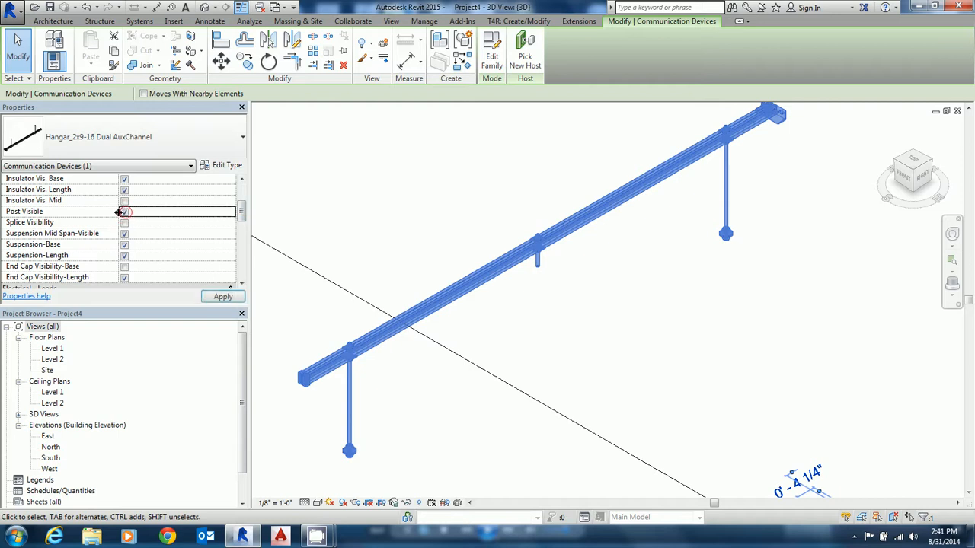
{"action": "left_click", "coordinate": [217, 297]}
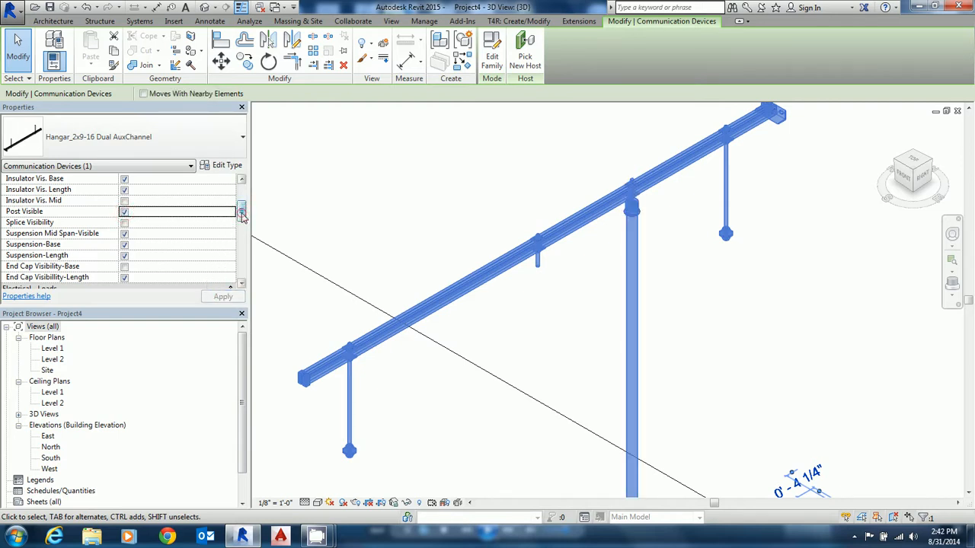
Step: Turn off the hanger's Suspension Mid Span-Visible option to remove the middle suspension rod
{"action": "mouse_move", "coordinate": [242, 215]}
{"action": "left_mouse_down"}
{"action": "mouse_move", "coordinate": [242, 226]}
{"action": "mouse_move", "coordinate": [241, 209]}
{"action": "left_mouse_up"}
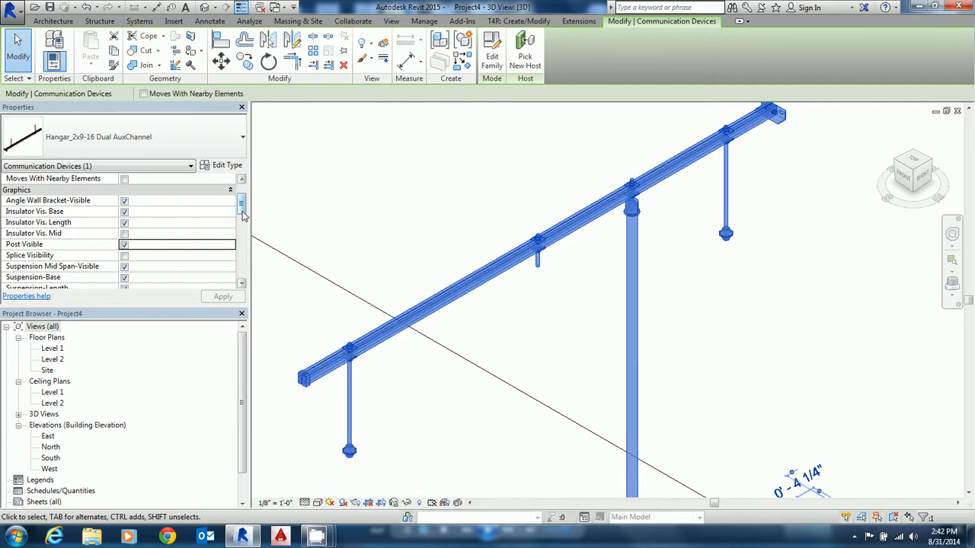
{"action": "mouse_move", "coordinate": [242, 214]}
{"action": "left_mouse_down"}
{"action": "mouse_move", "coordinate": [245, 205]}
{"action": "mouse_move", "coordinate": [245, 220]}
{"action": "left_mouse_up"}
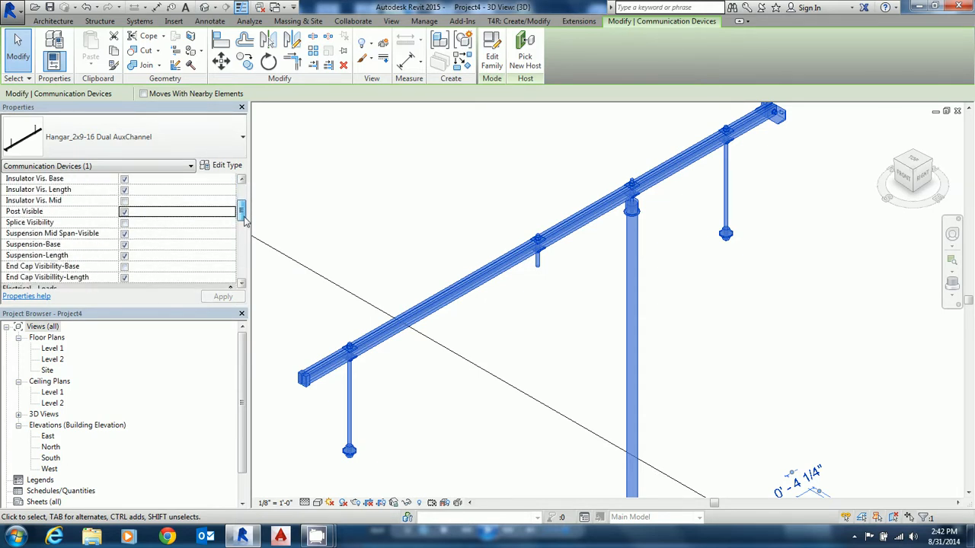
{"action": "left_click", "coordinate": [125, 234]}
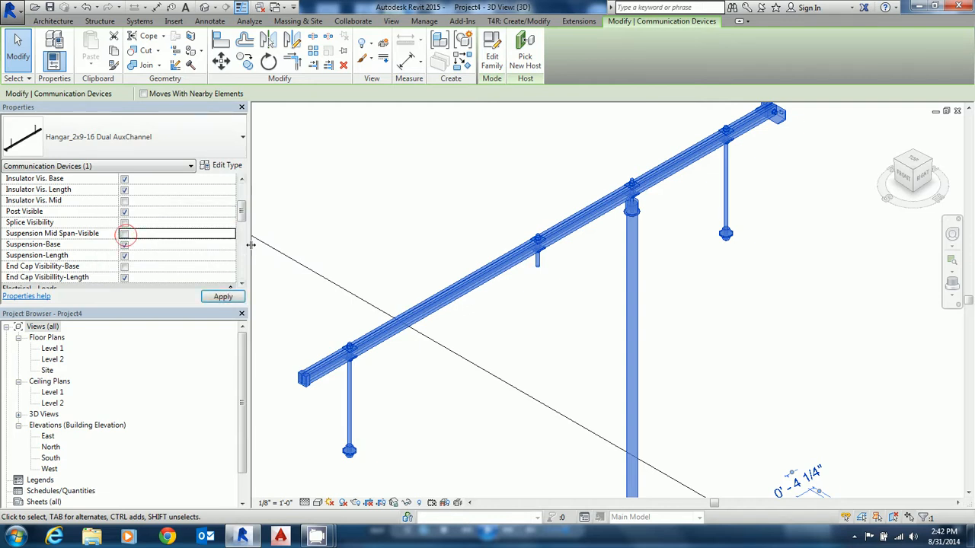
Step: Set the hanger's Post Position to 5' 0" and Post Ht (Rack Ht) to 8' 0", and apply both values
{"action": "left_click_drag", "start_coordinate": [244, 221], "coordinate": [240, 260]}
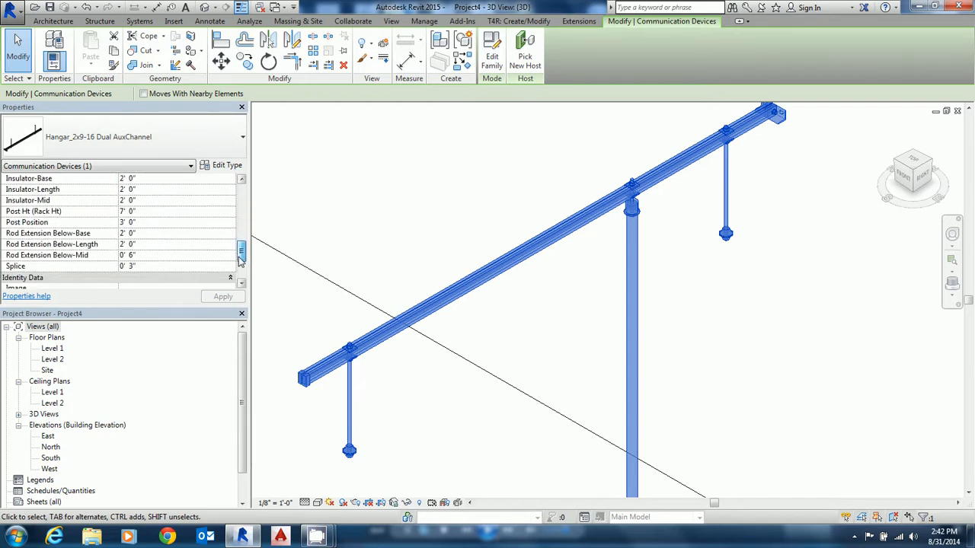
{"action": "left_click", "coordinate": [163, 226]}
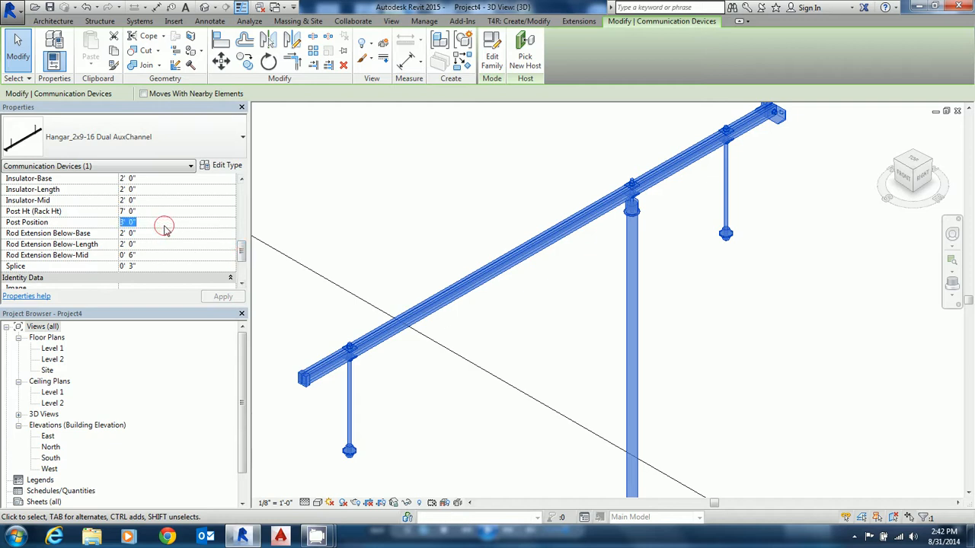
{"action": "type", "text": "5"}
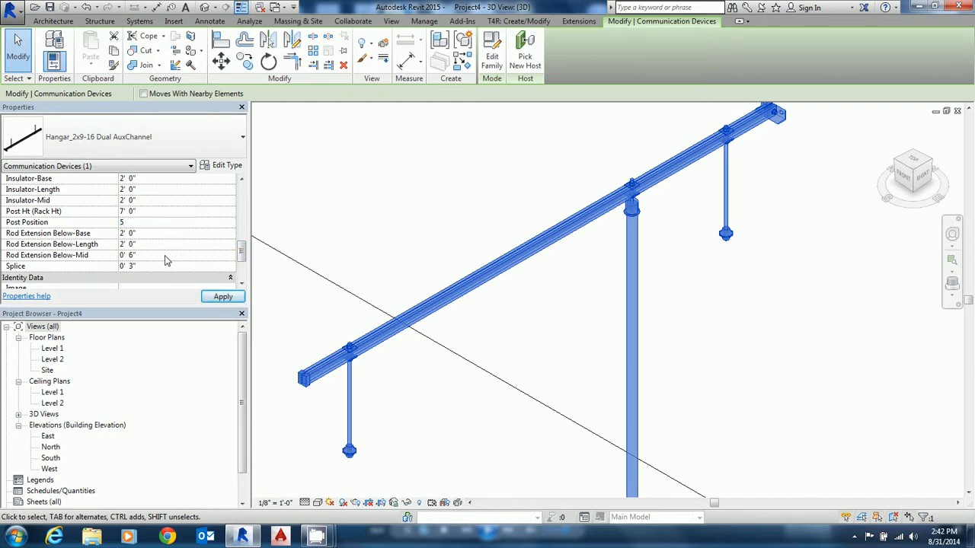
{"action": "left_click", "coordinate": [154, 211]}
{"action": "type", "text": "8"}
{"action": "left_click", "coordinate": [221, 296]}
{"action": "scroll", "coordinate": [335, 273], "scroll_direction": "down", "scroll_amount": 3}
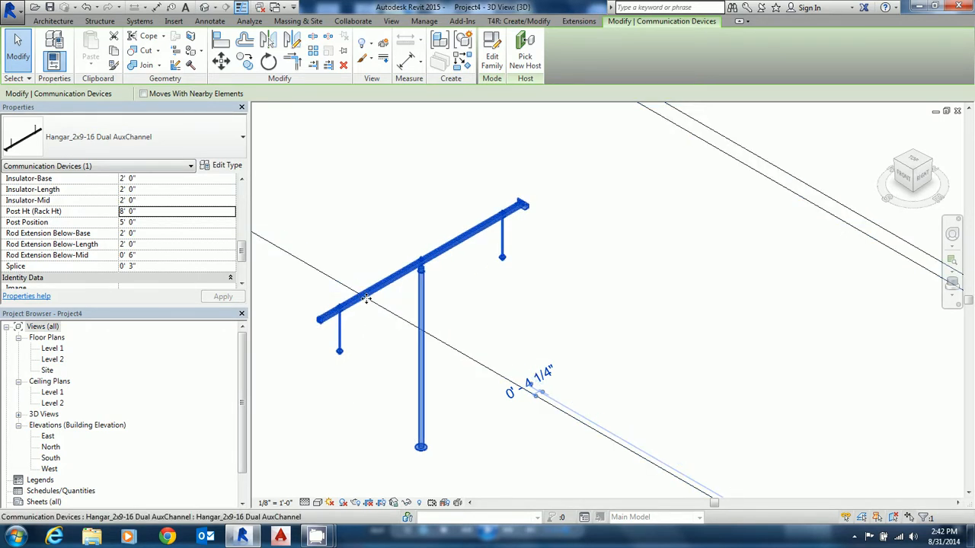
Step: In the Level 1 floor plan, turn off the hanger's End Cap Visibility-Length, turn on its Splice Visibility and apply
{"action": "left_click", "coordinate": [957, 113]}
{"action": "scroll", "coordinate": [562, 354], "scroll_direction": "down", "scroll_amount": 2}
{"action": "middle_click_drag", "start_coordinate": [569, 400], "coordinate": [562, 164]}
{"action": "scroll", "coordinate": [551, 192], "scroll_direction": "down", "scroll_amount": 1}
{"action": "scroll", "coordinate": [564, 369], "scroll_direction": "down", "scroll_amount": 1}
{"action": "middle_click_drag", "start_coordinate": [564, 442], "coordinate": [538, 243]}
{"action": "middle_click_drag", "start_coordinate": [517, 445], "coordinate": [502, 317]}
{"action": "scroll", "coordinate": [485, 311], "scroll_direction": "up", "scroll_amount": 1}
{"action": "scroll", "coordinate": [506, 337], "scroll_direction": "up", "scroll_amount": 1}
{"action": "middle_click_drag", "start_coordinate": [532, 336], "coordinate": [562, 338]}
{"action": "left_click", "coordinate": [515, 289]}
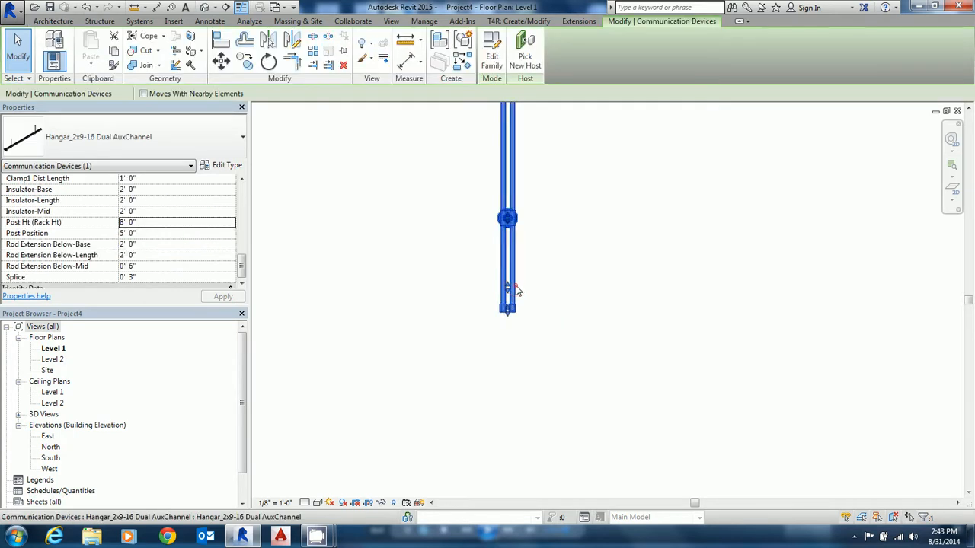
{"action": "left_click_drag", "start_coordinate": [243, 268], "coordinate": [243, 229]}
{"action": "left_click", "coordinate": [124, 233]}
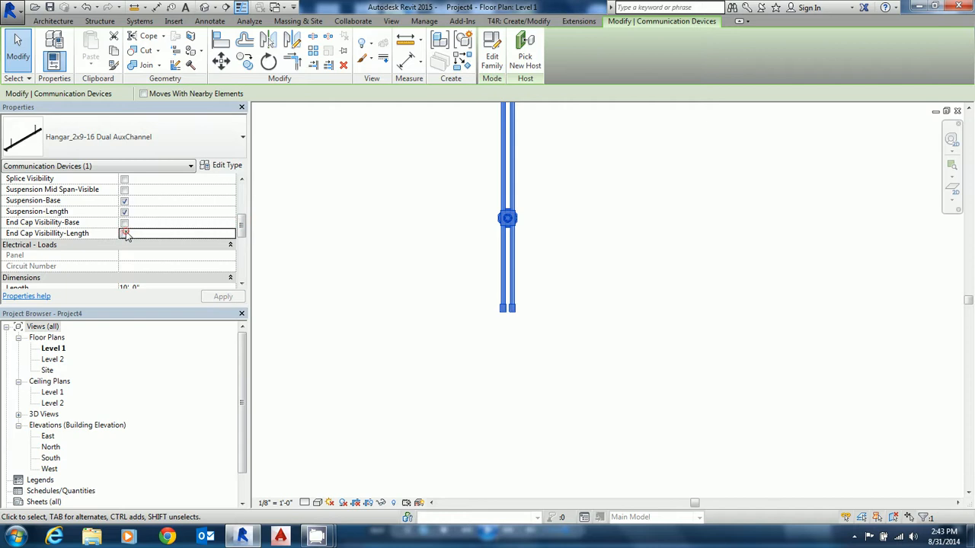
{"action": "left_click", "coordinate": [124, 179]}
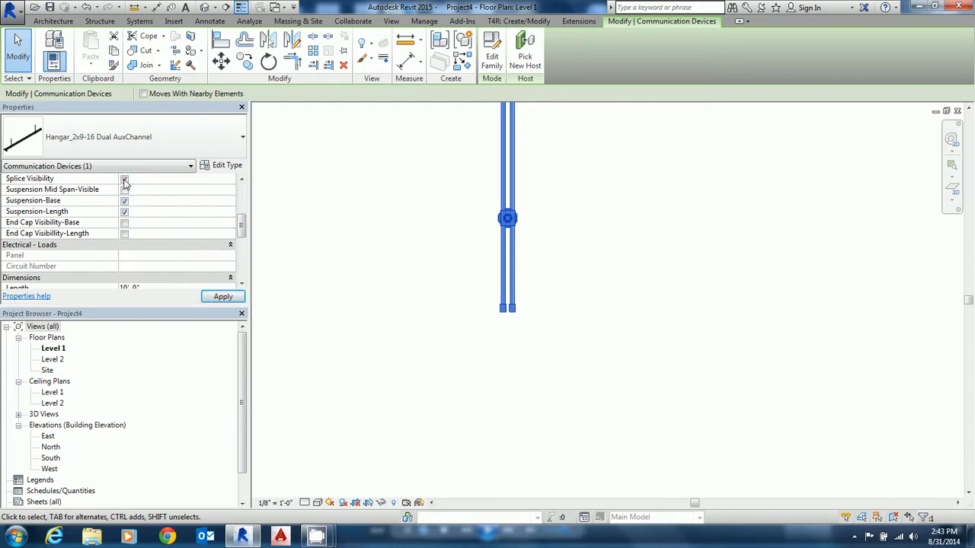
{"action": "left_click", "coordinate": [220, 296]}
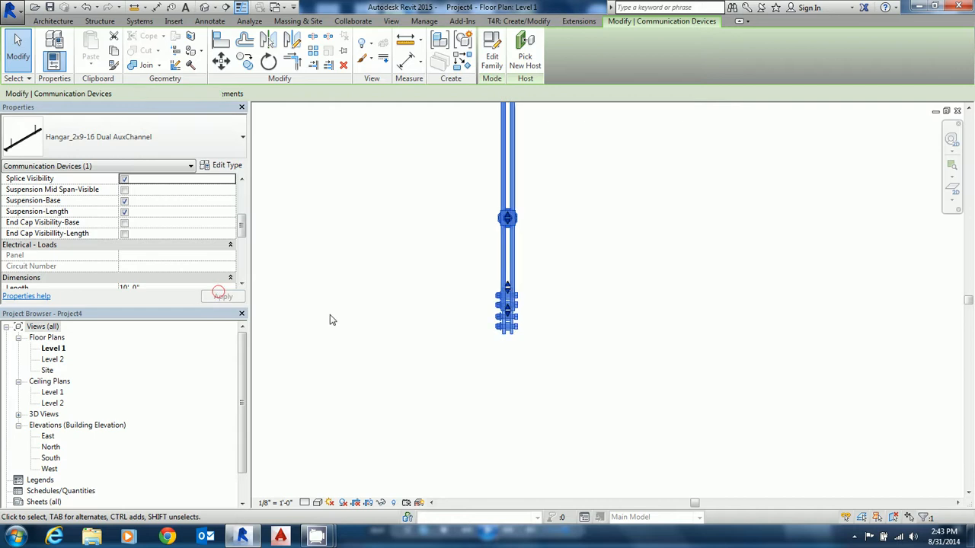
{"action": "left_click", "coordinate": [421, 330]}
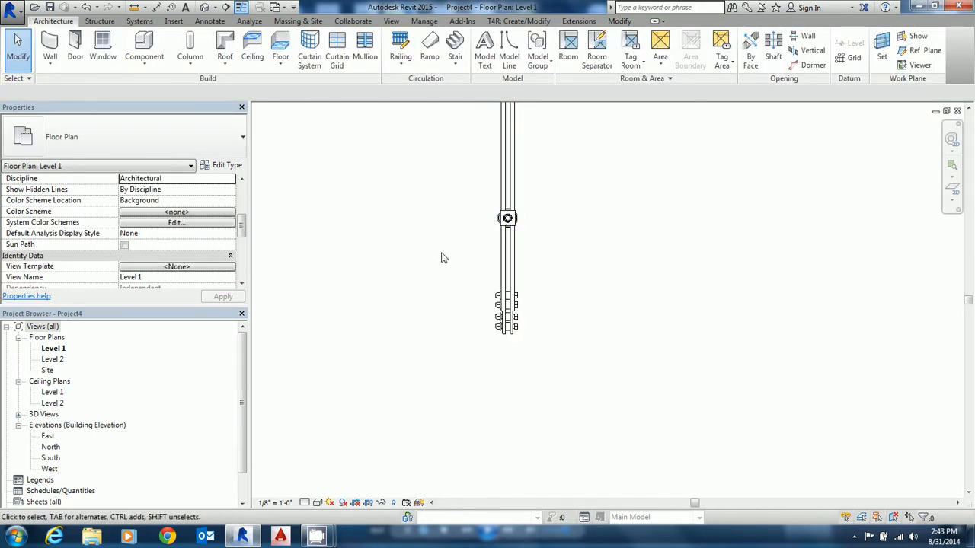
Step: Place a second Hangar_2x9-16 Dual AuxChannel component beside and just below the spliced end of the first hanger
{"action": "left_click", "coordinate": [144, 47]}
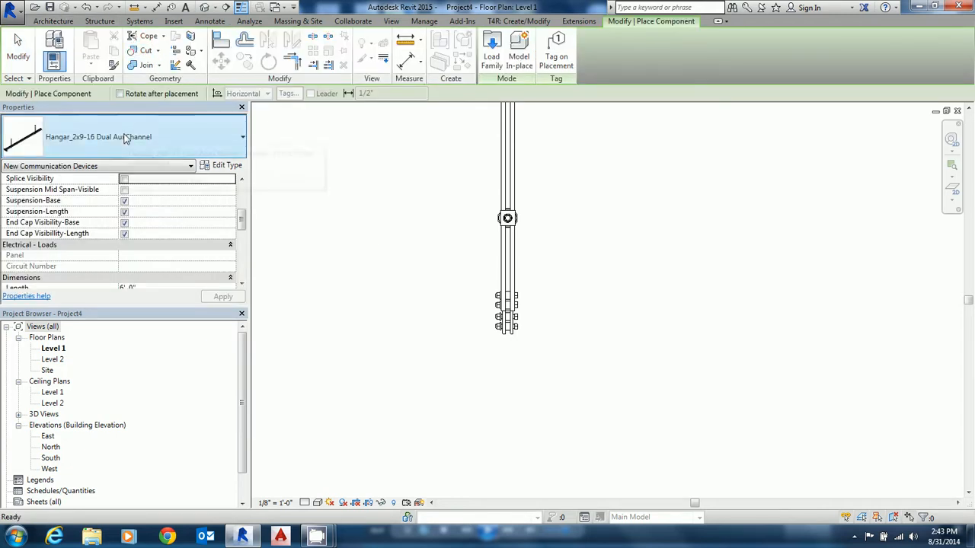
{"action": "left_click", "coordinate": [408, 320]}
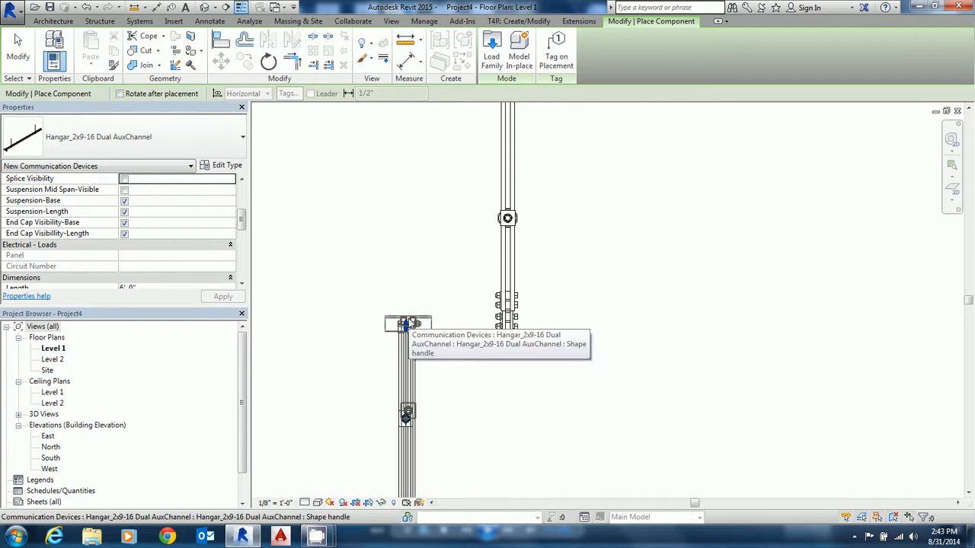
{"action": "key", "text": "Escape"}
{"action": "key", "text": "Escape"}
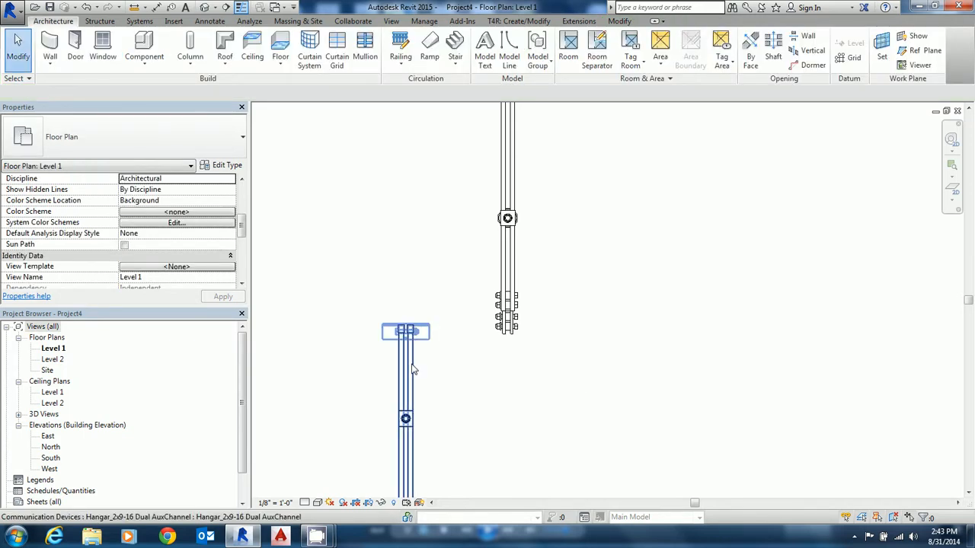
Step: Turn off the second hanger's End Cap Visibility-Base and Angle Wall Bracket-Visible options and set its Offset to 8' 0"
{"action": "left_click", "coordinate": [412, 369]}
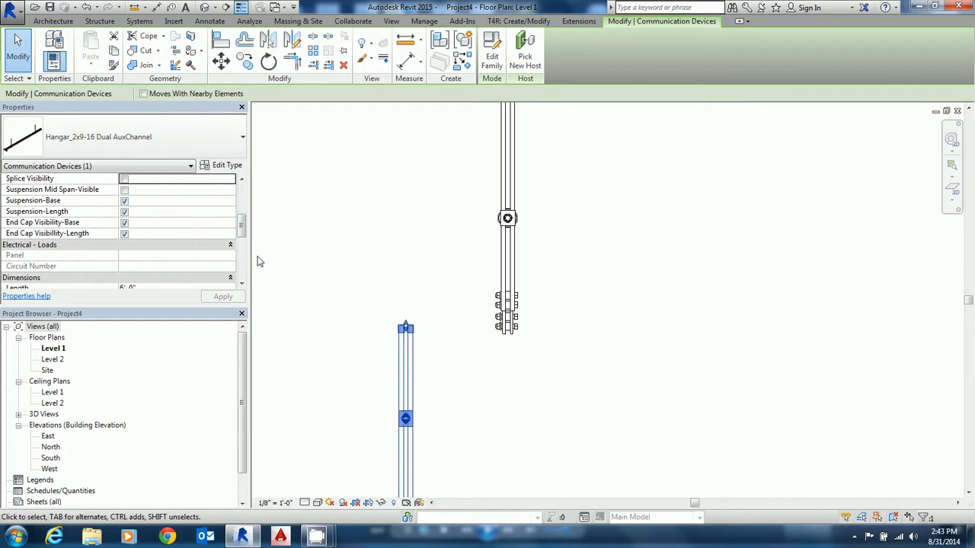
{"action": "left_click", "coordinate": [124, 223]}
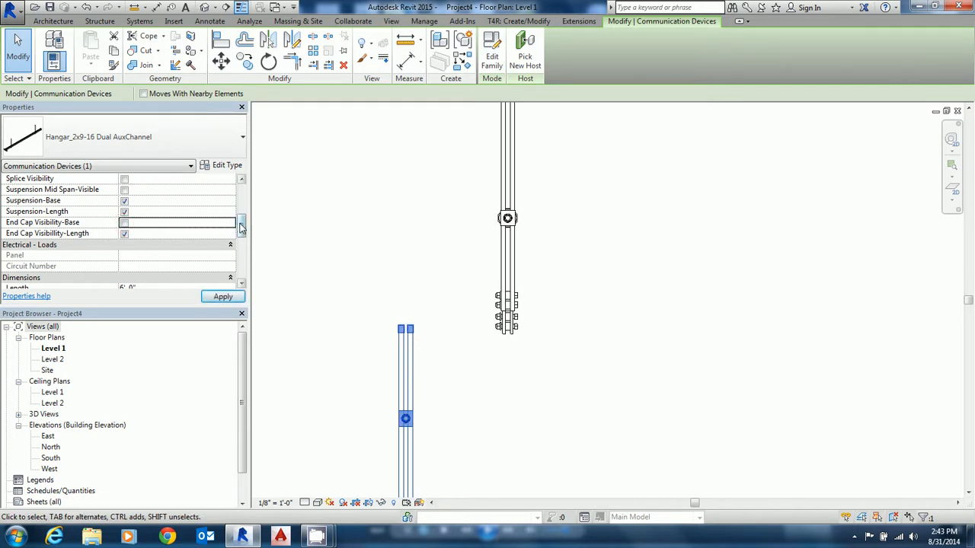
{"action": "left_click_drag", "start_coordinate": [241, 226], "coordinate": [237, 200]}
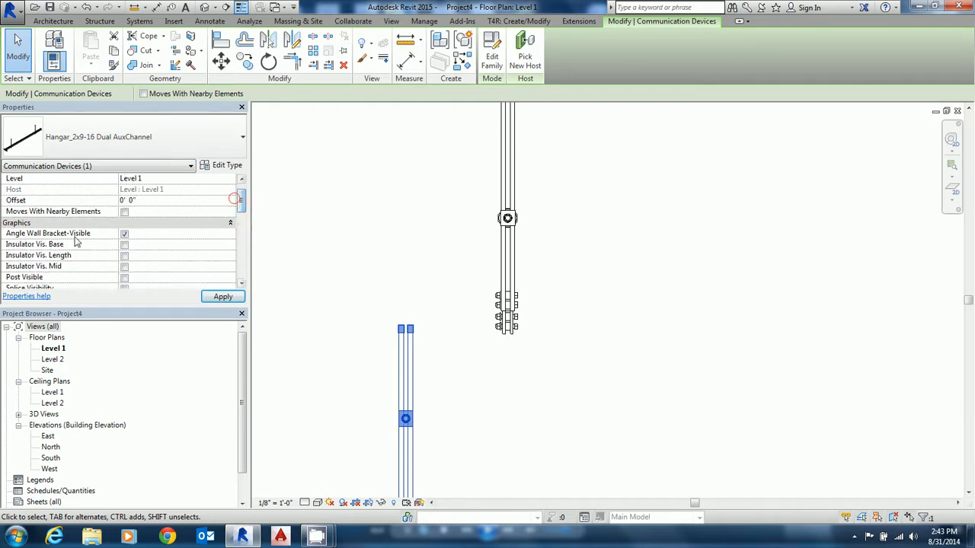
{"action": "left_click", "coordinate": [124, 233]}
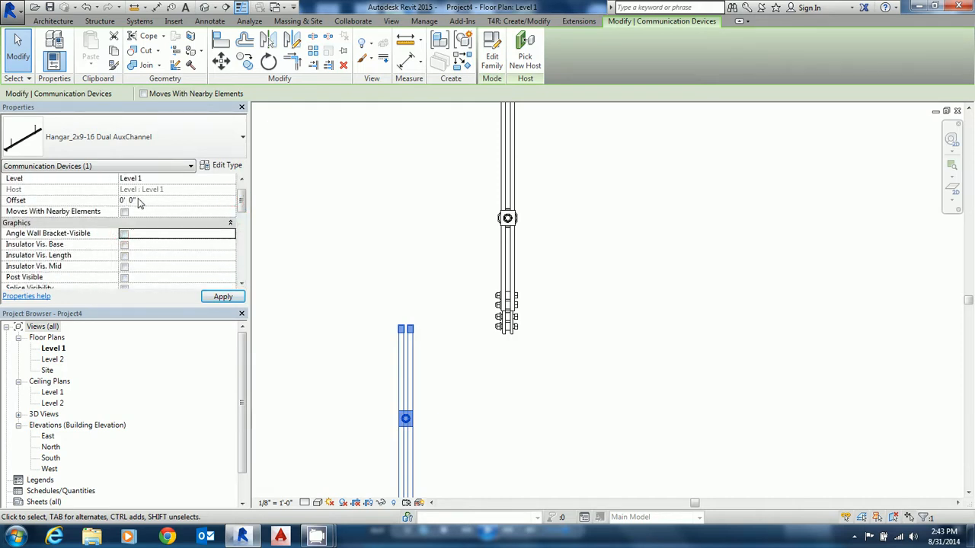
{"action": "left_click", "coordinate": [134, 200]}
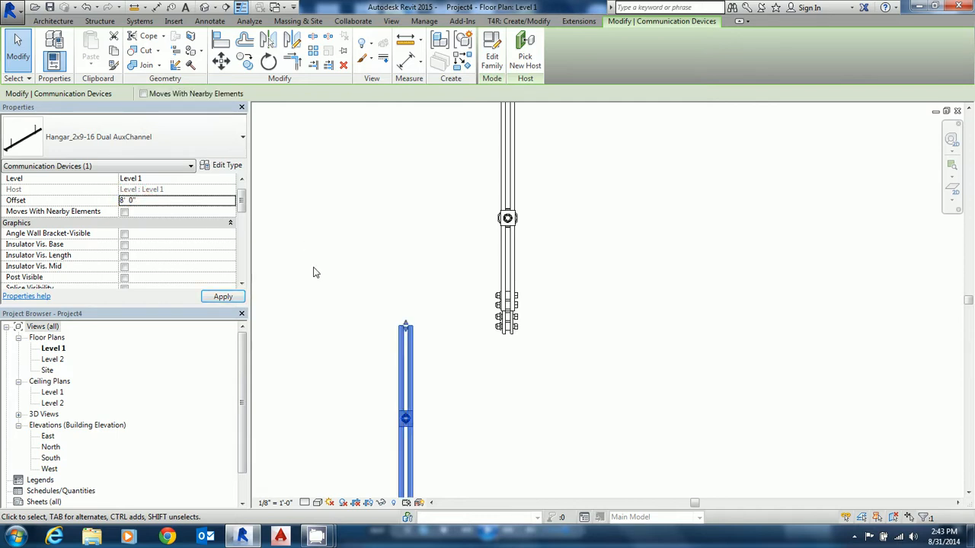
{"action": "left_click", "coordinate": [420, 296]}
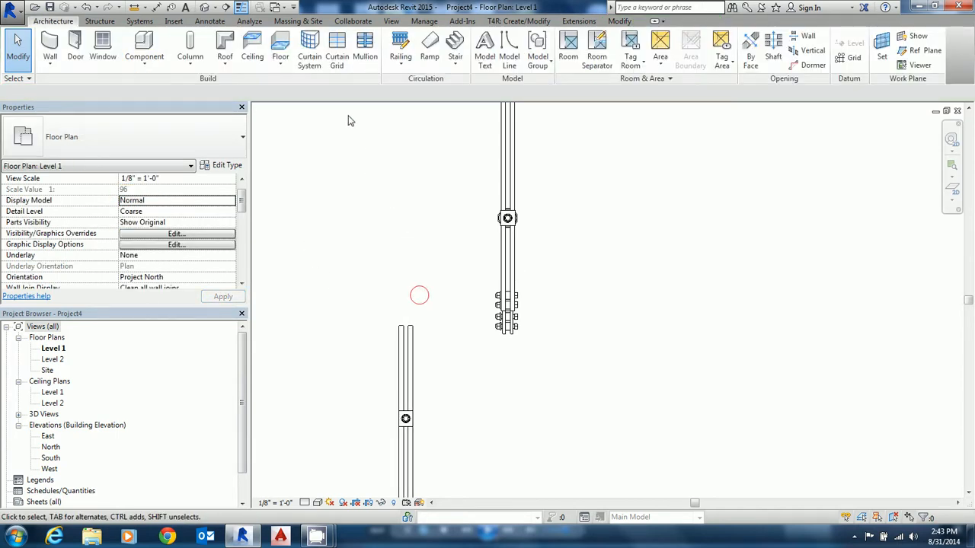
Step: Align the second hanger's centerline with the first hanger's centerline
{"action": "left_click", "coordinate": [617, 21]}
{"action": "key", "text": "a"}
{"action": "key", "text": "l"}
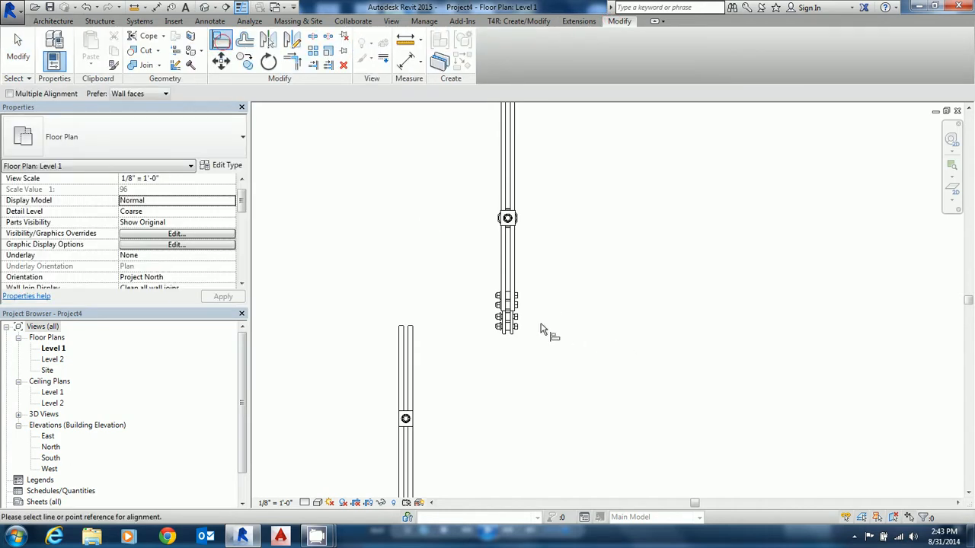
{"action": "left_click", "coordinate": [506, 282]}
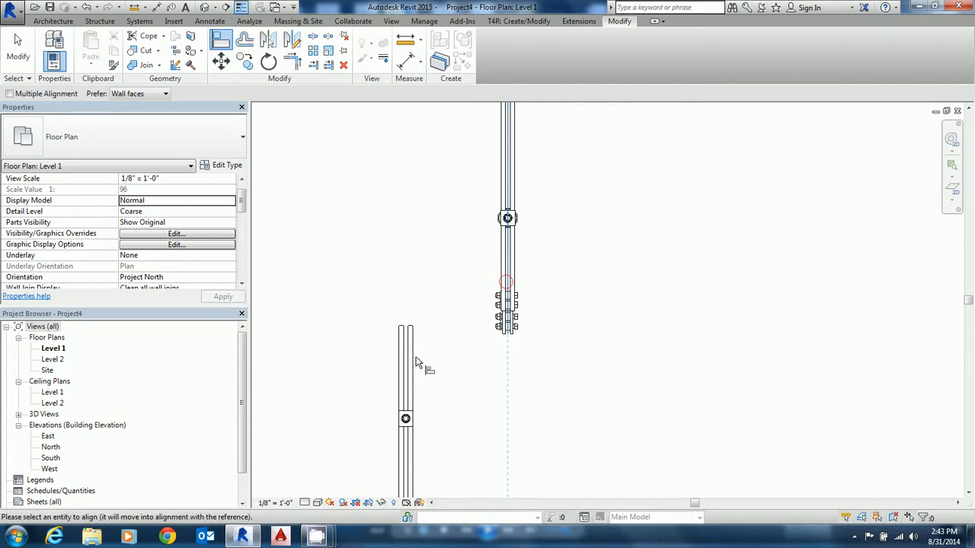
{"action": "left_click", "coordinate": [404, 364]}
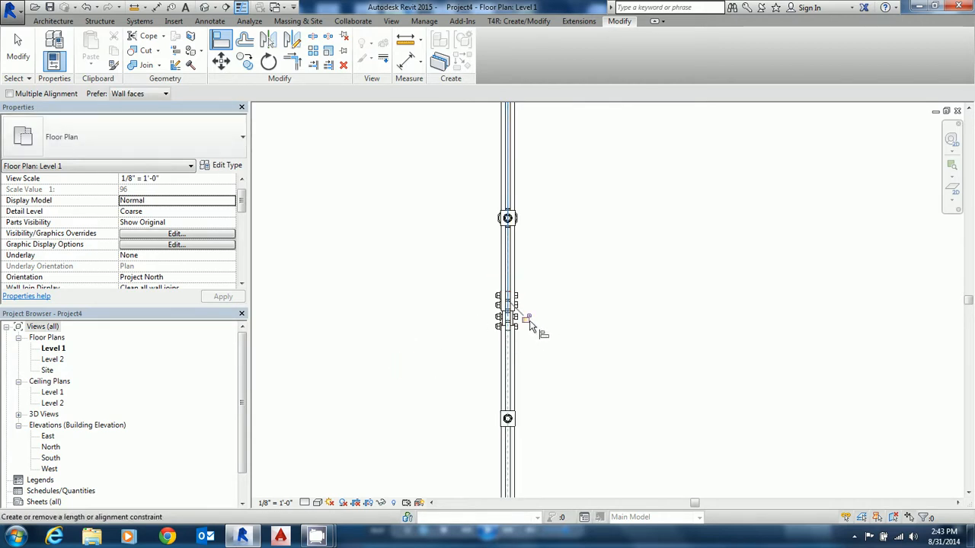
Step: Align the second hanger's near end with the first hanger's channel end at the middle of the splice
{"action": "scroll", "coordinate": [529, 321], "scroll_direction": "up", "scroll_amount": 5}
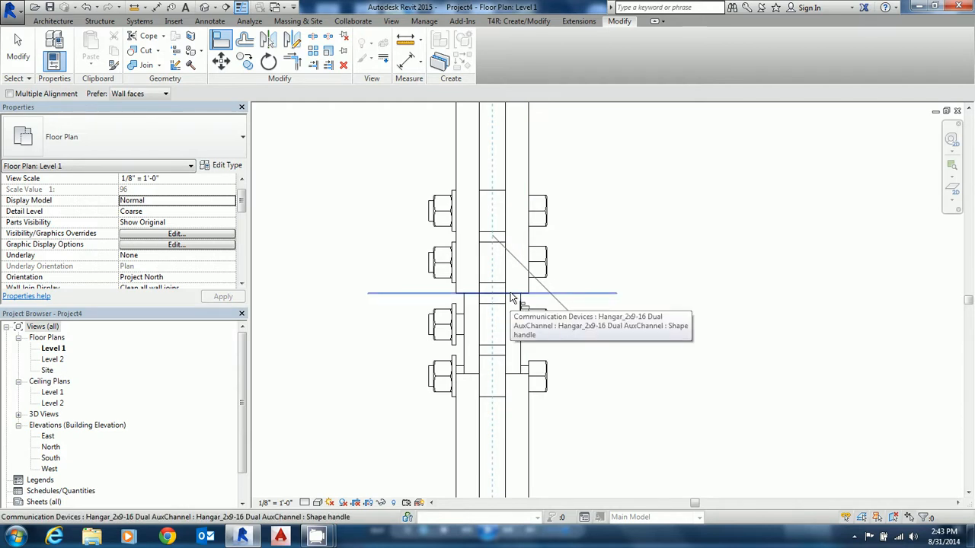
{"action": "key", "text": "Tab"}
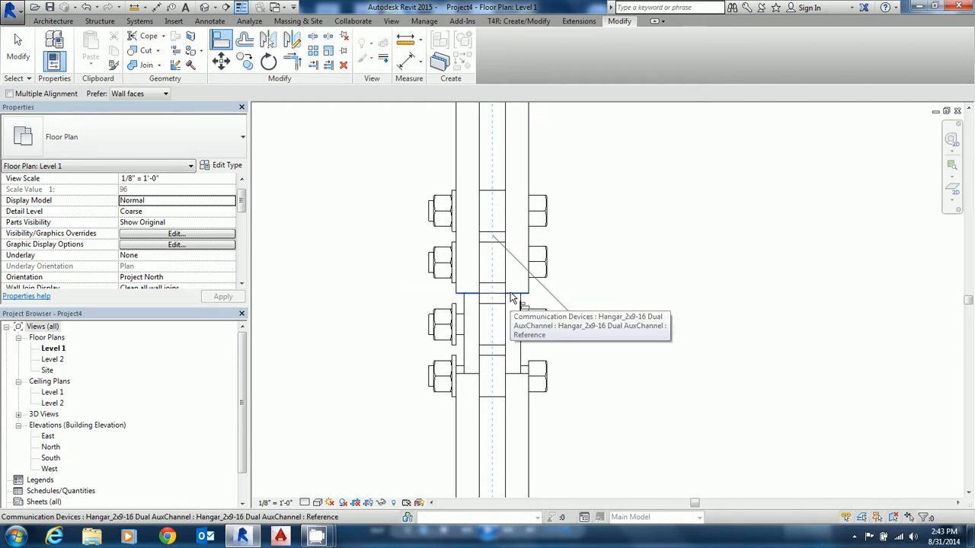
{"action": "key", "text": "Tab"}
{"action": "left_click", "coordinate": [512, 297]}
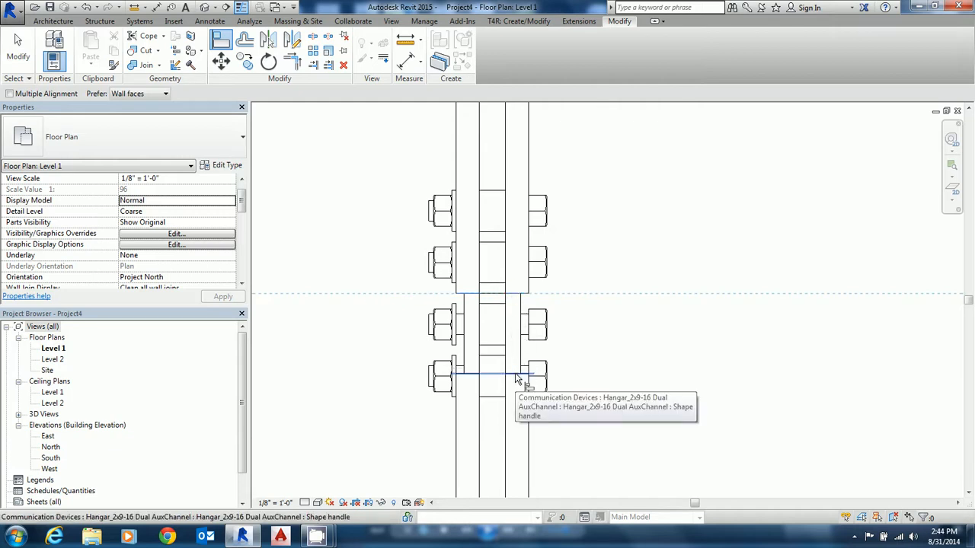
{"action": "left_click", "coordinate": [515, 376]}
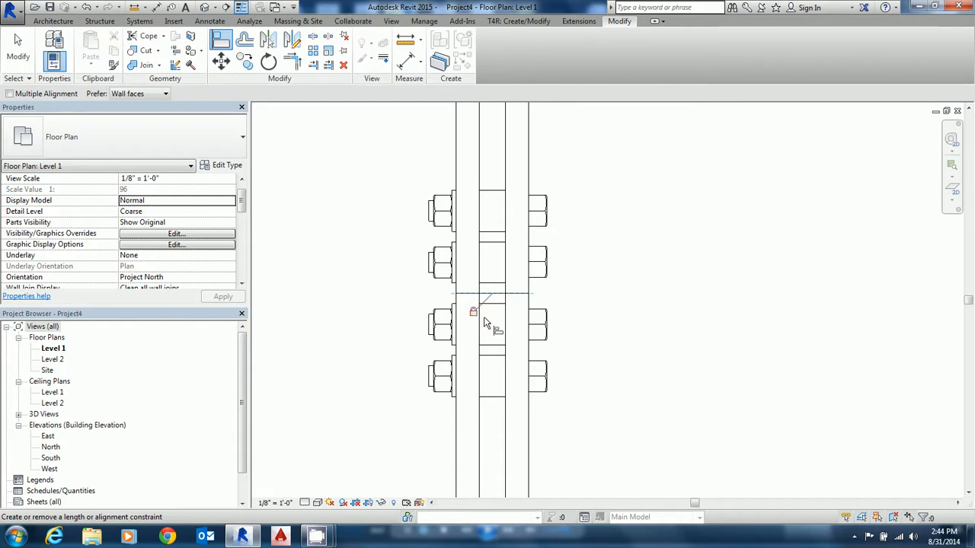
{"action": "left_click", "coordinate": [18, 53]}
{"action": "left_click", "coordinate": [21, 57]}
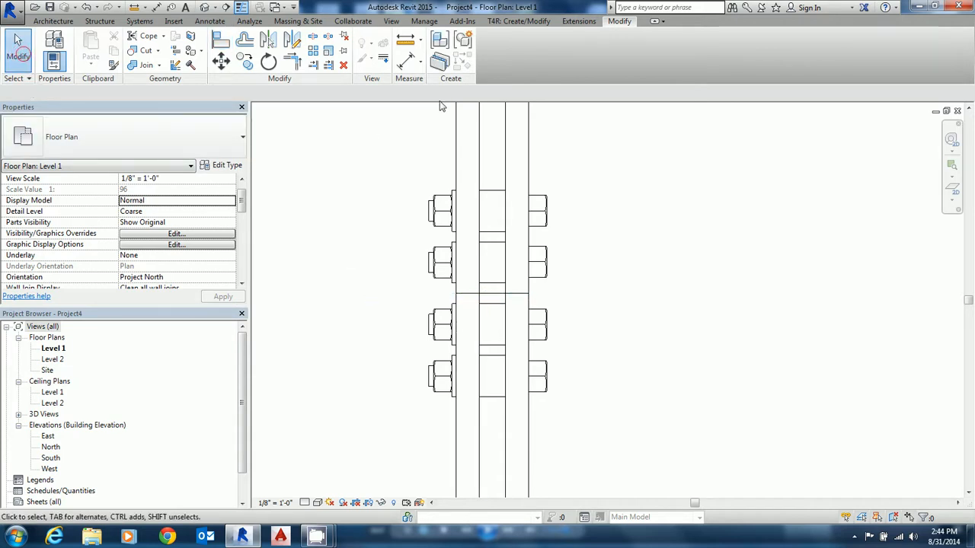
Step: In the 3D view, set the second hanger's Length to 6' 0"
{"action": "left_click", "coordinate": [204, 7]}
{"action": "scroll", "coordinate": [575, 263], "scroll_direction": "up", "scroll_amount": 5}
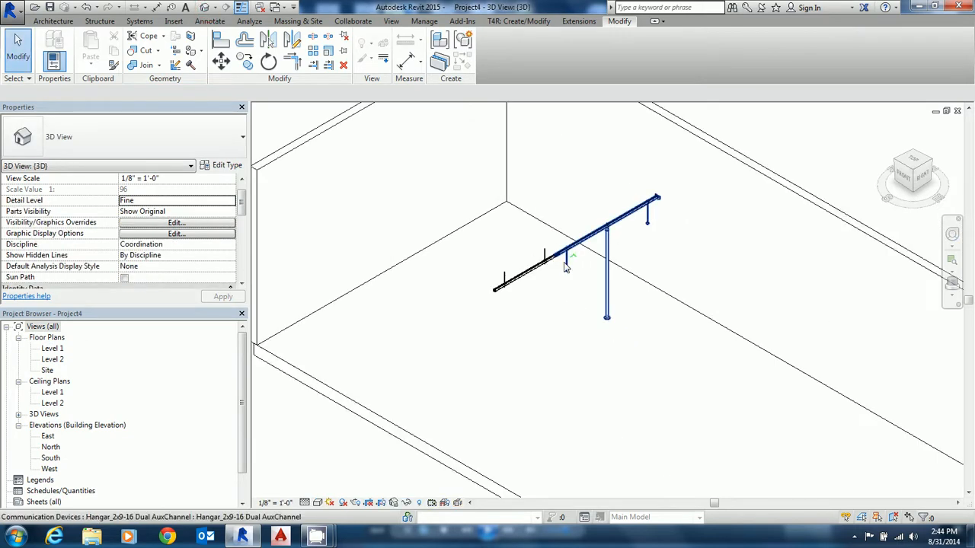
{"action": "scroll", "coordinate": [537, 269], "scroll_direction": "down", "scroll_amount": 2}
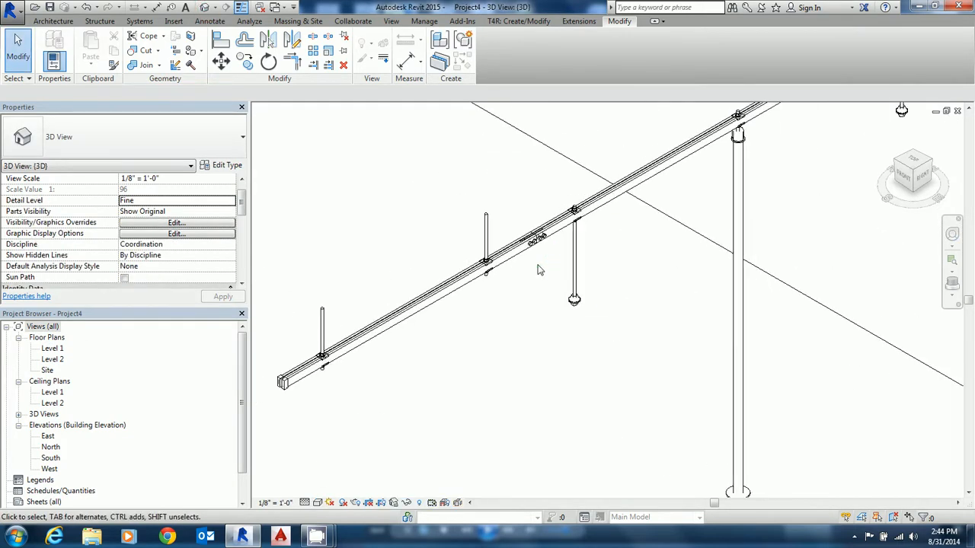
{"action": "left_click", "coordinate": [466, 279]}
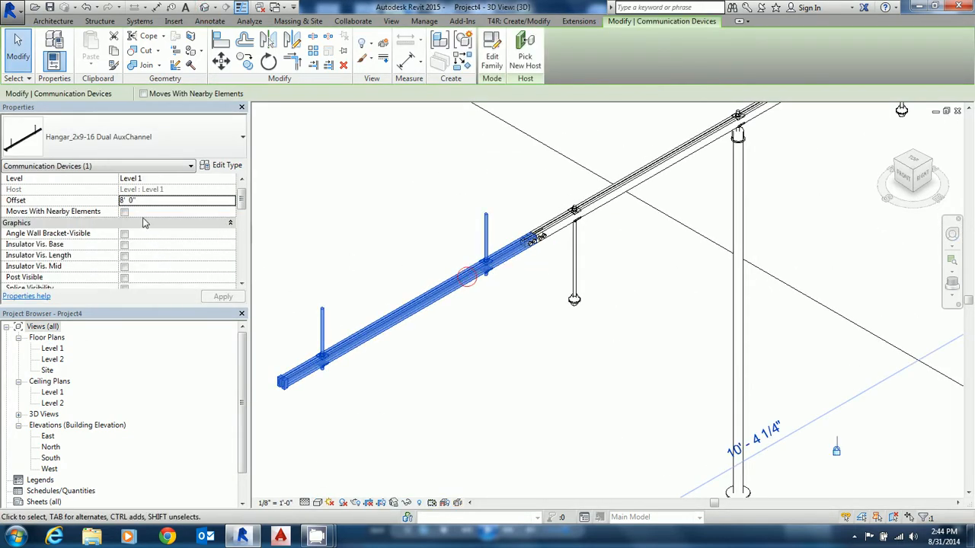
{"action": "left_click_drag", "start_coordinate": [242, 202], "coordinate": [242, 235]}
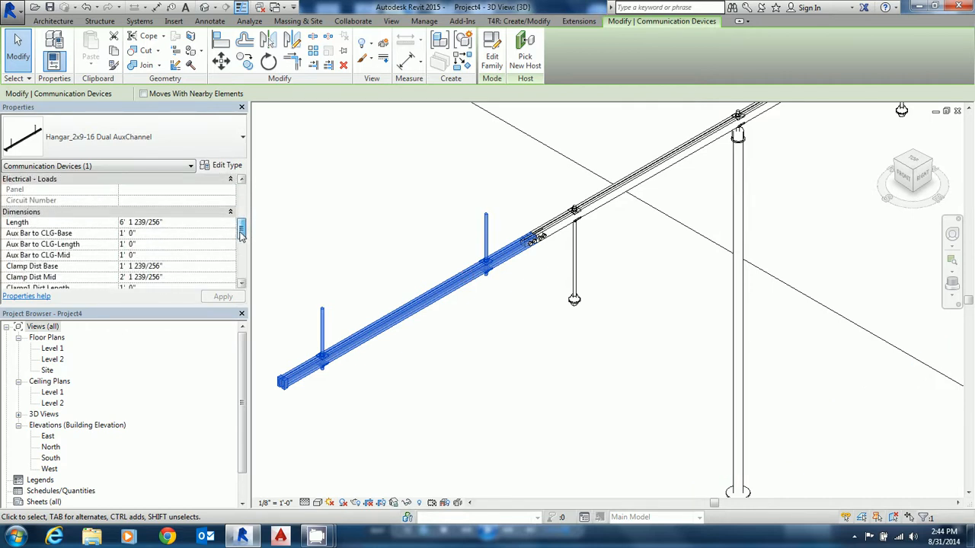
{"action": "left_click", "coordinate": [177, 223]}
{"action": "type", "text": "6' 0\""}
{"action": "left_click", "coordinate": [428, 236]}
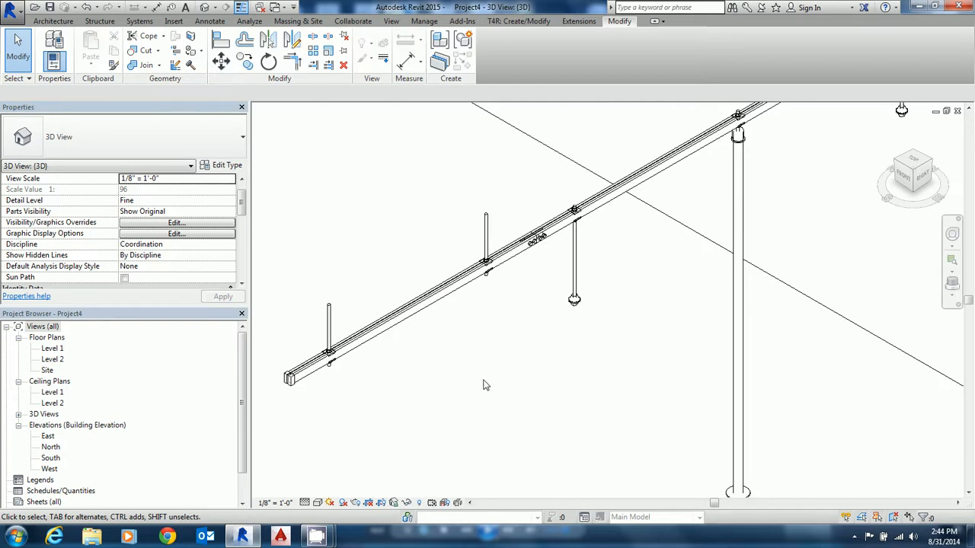
{"action": "mouse_move", "coordinate": [317, 537]}
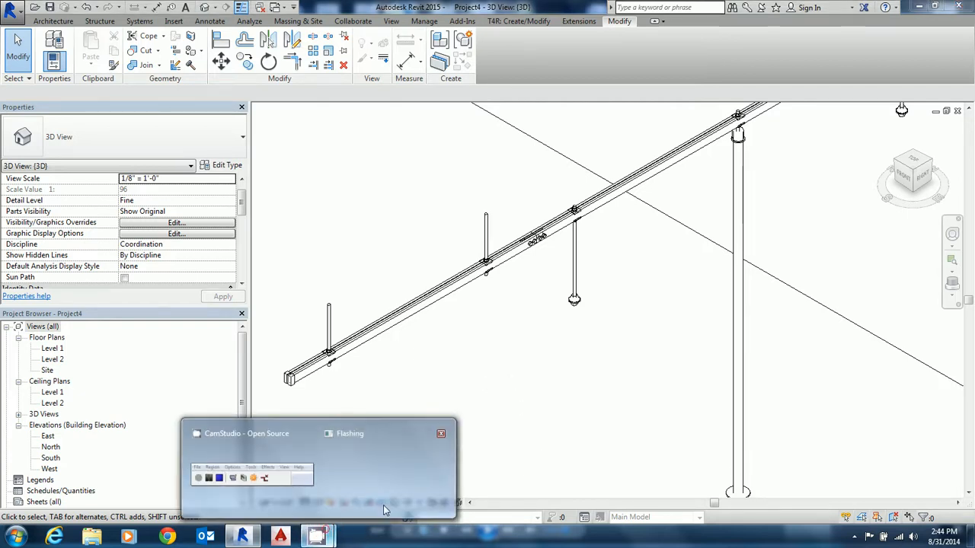